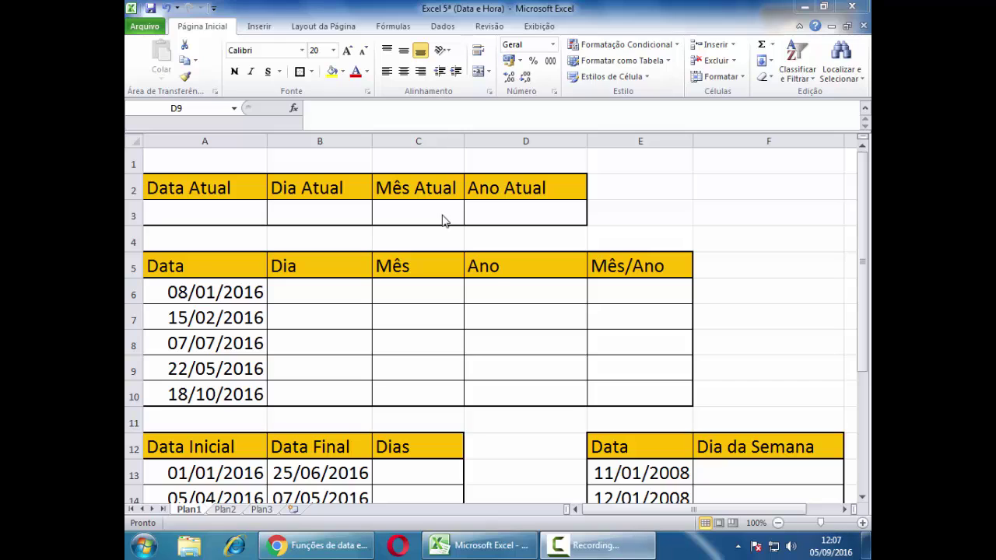
Enter the formula =HOJE() in cell A3 under Data Atual to get the current date
left_click(207, 197)
left_click(209, 213)
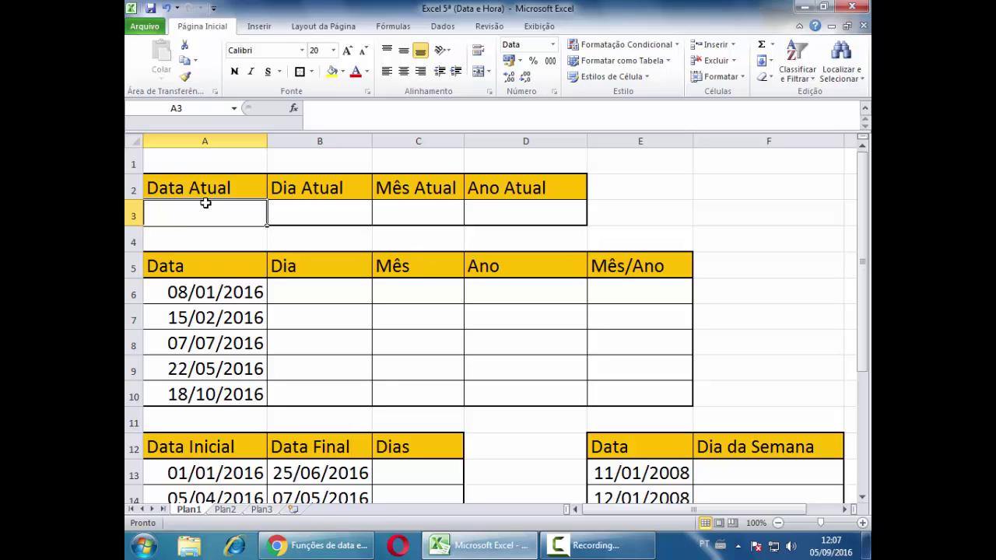
type("=")
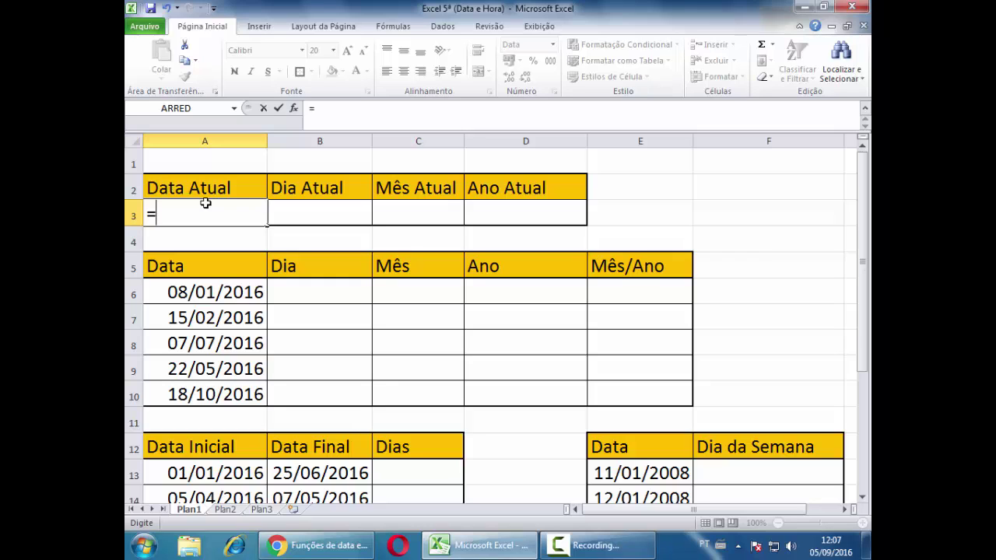
type("ho")
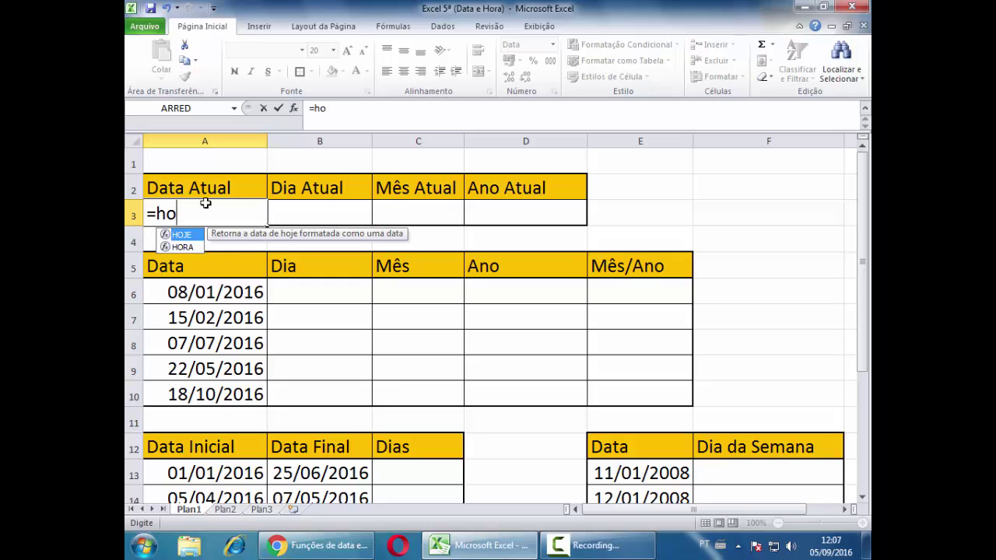
type("je()")
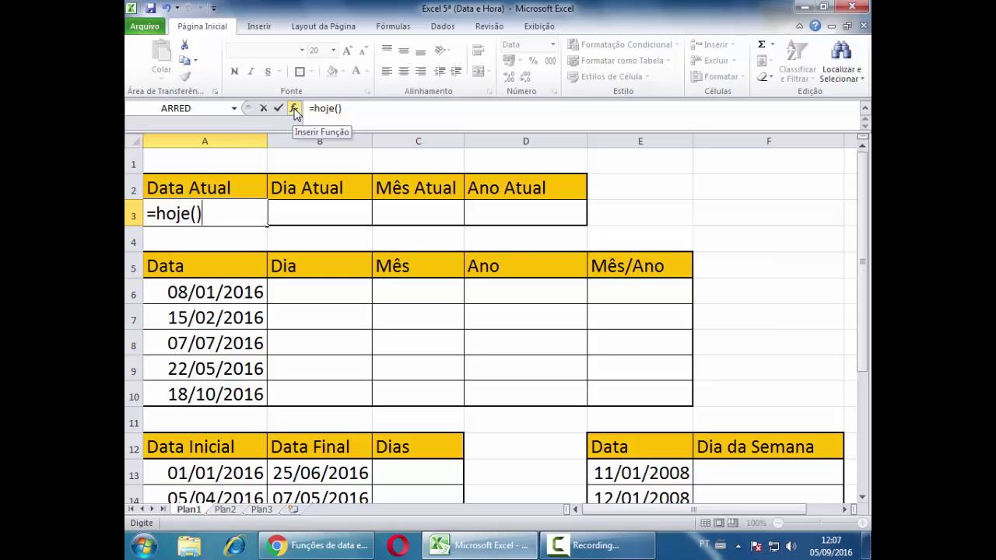
key("Return")
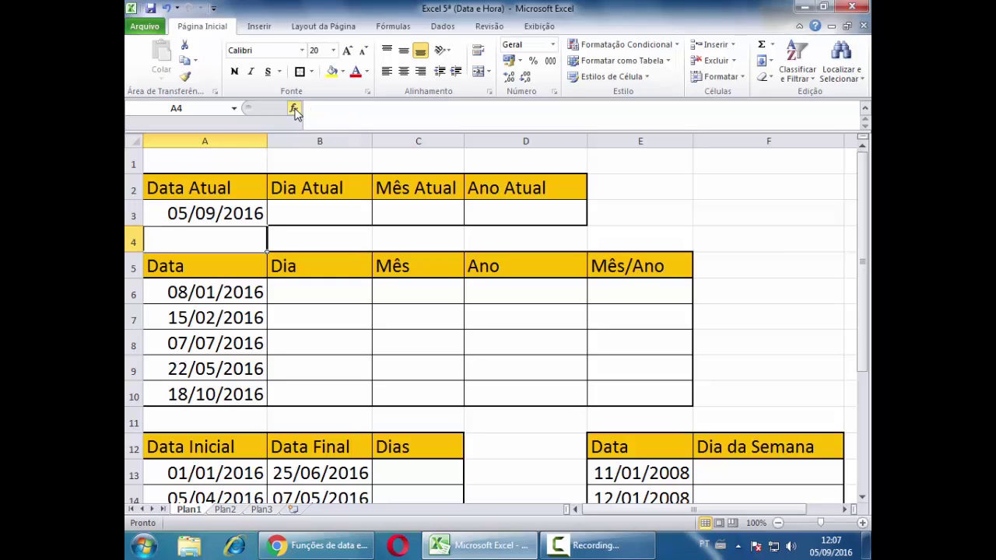
Enter the formula =DIA(A3) in cell B3 under Dia Atual to extract the current day
left_click(289, 210)
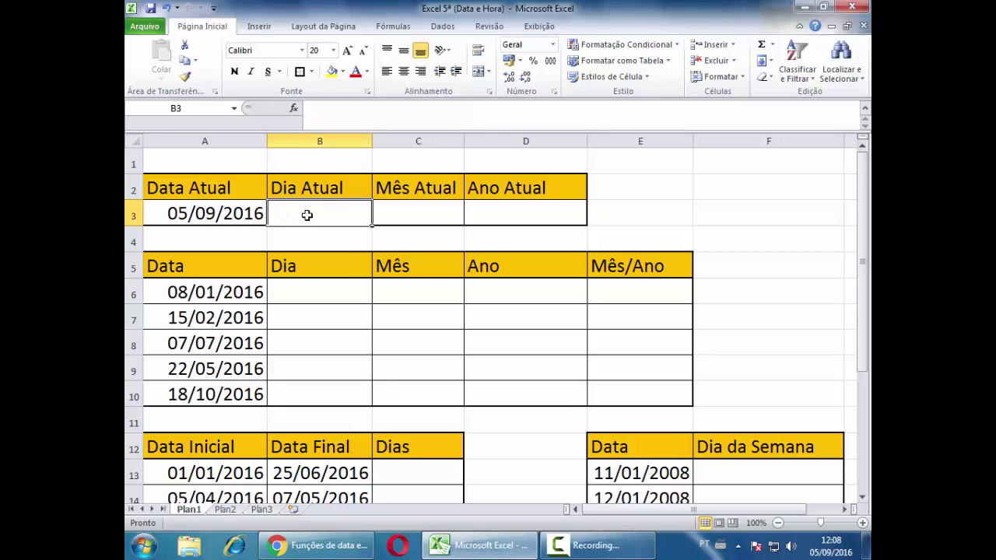
type("=dia")
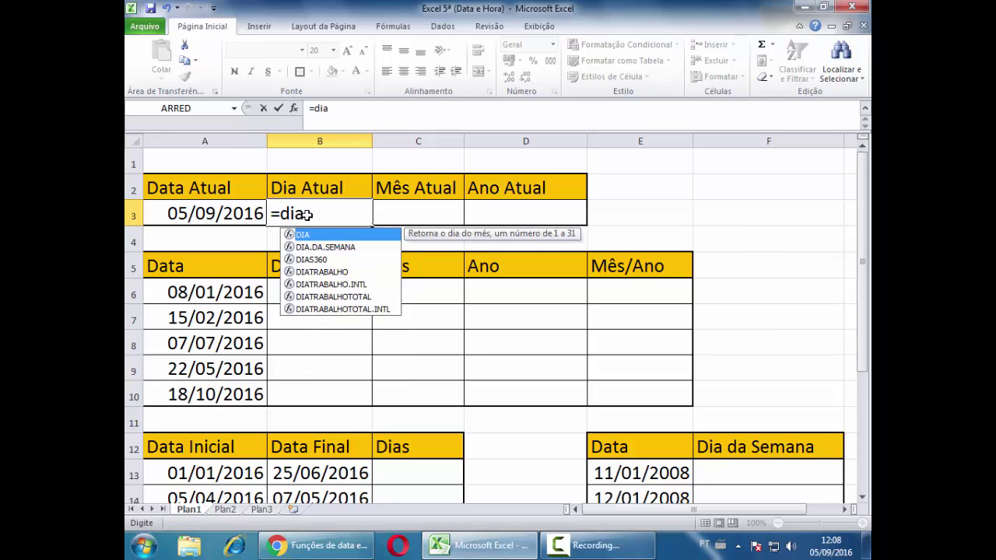
double_click(300, 234)
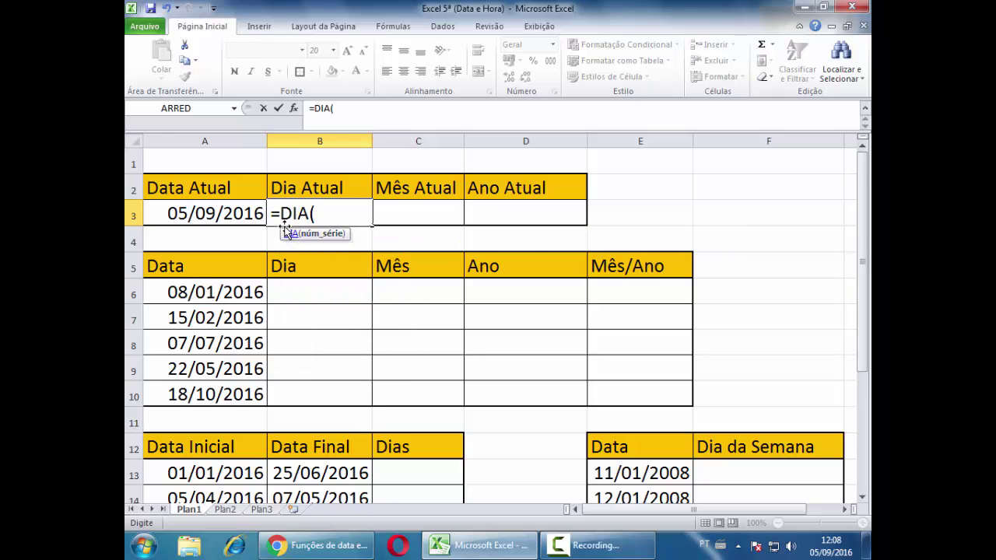
left_click(200, 214)
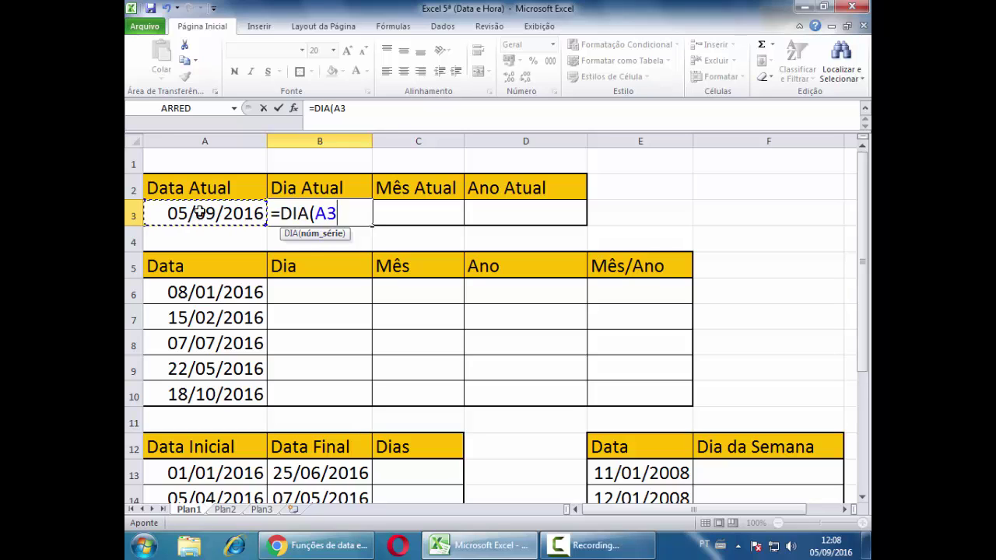
type(")")
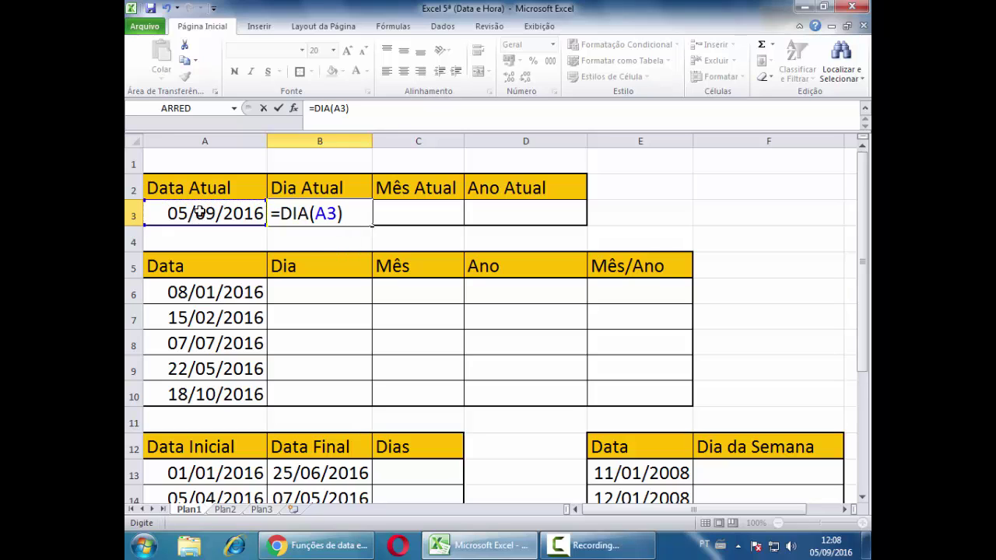
key("Return")
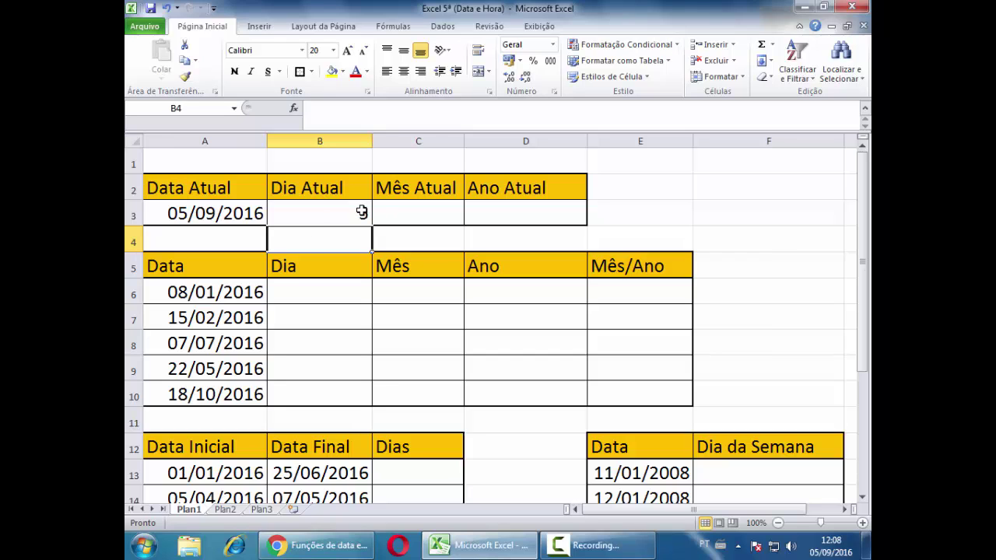
Enter the formula =MÊS(A3) in cell C3 under Mês Atual to extract the current month
left_click(425, 210)
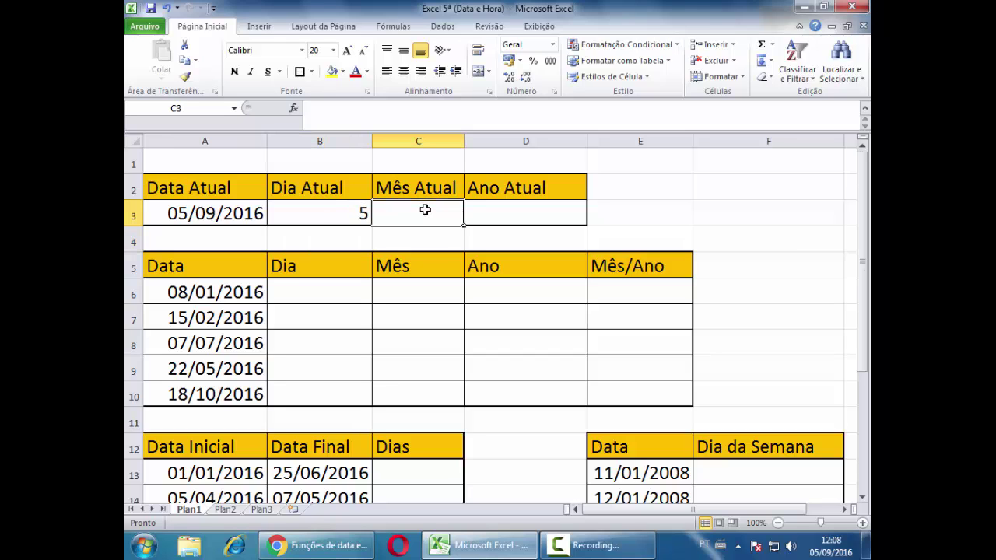
type("=")
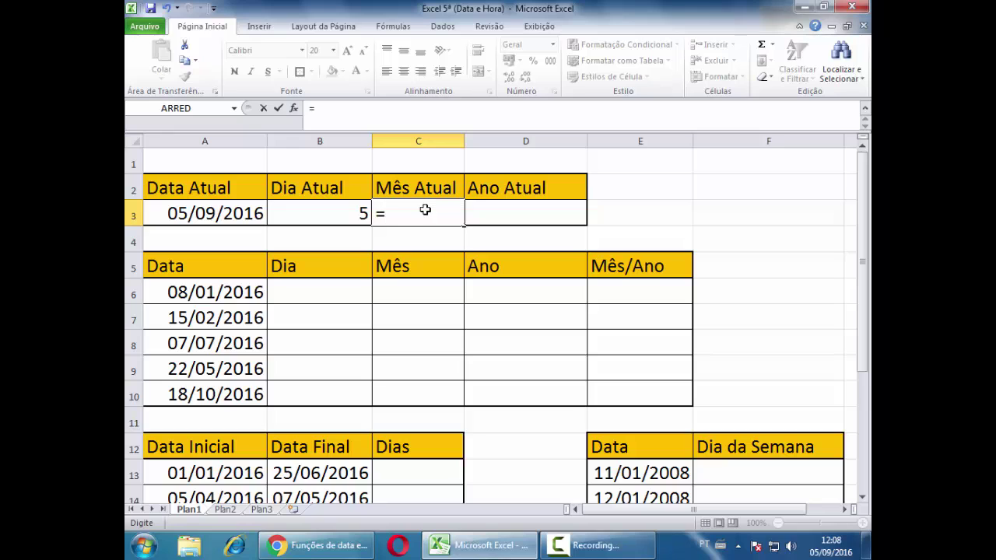
type("mê")
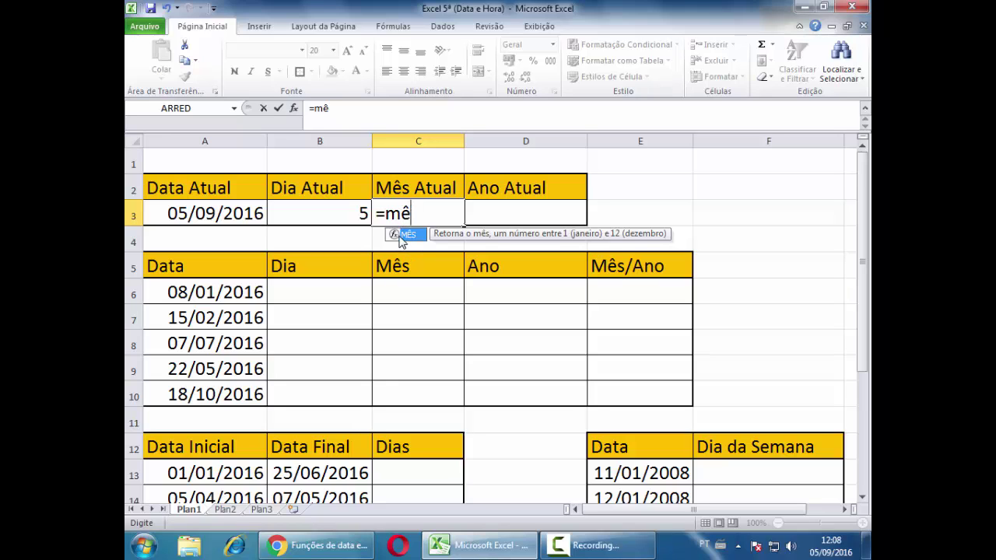
double_click(399, 235)
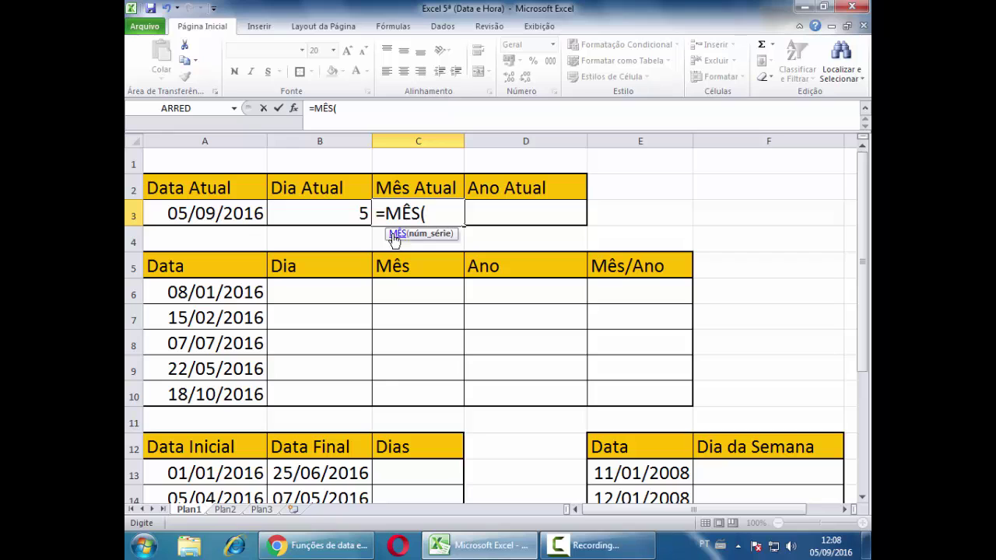
left_click(183, 216)
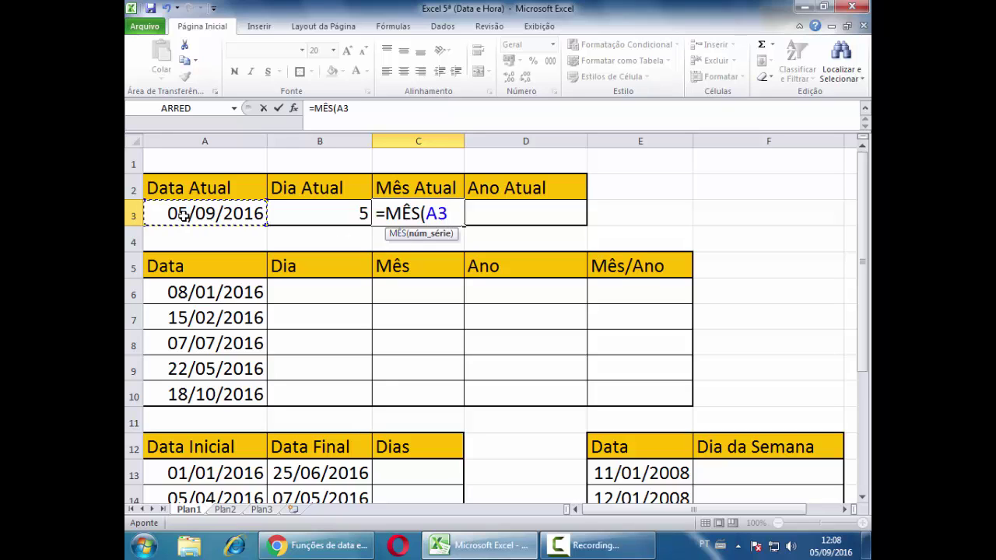
type(")")
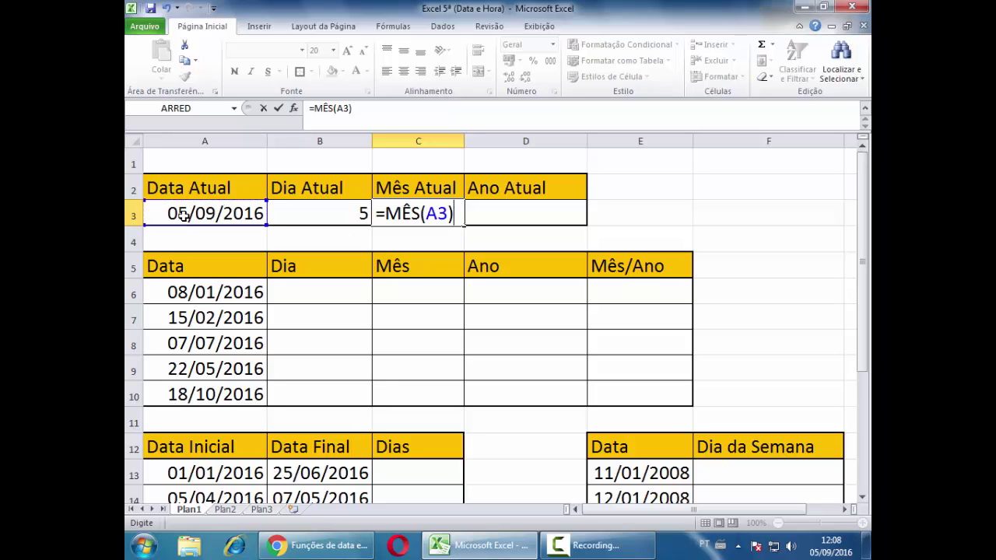
key("Return")
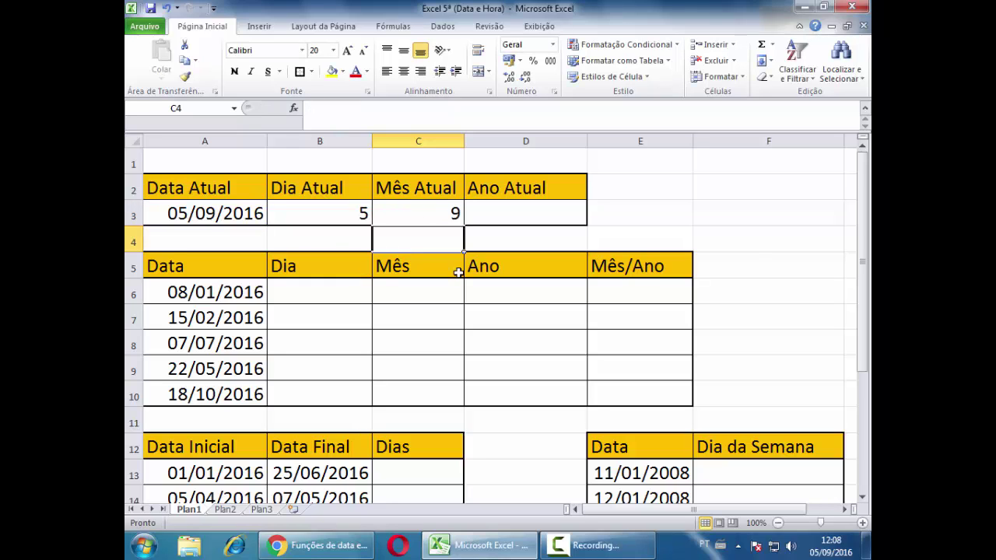
Enter the formula =ANO(A3) in cell D3 under Ano Atual to extract the current year
left_click(554, 212)
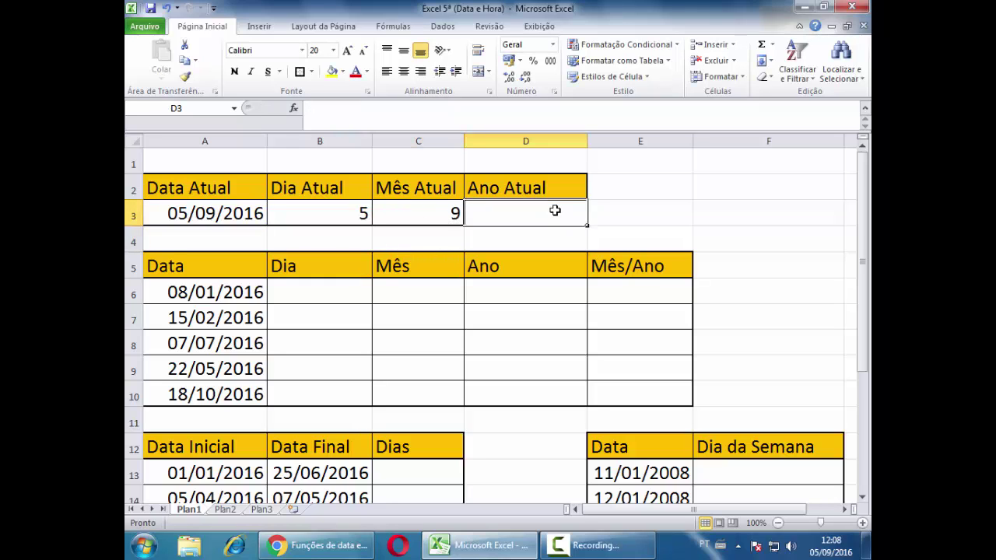
type("=A")
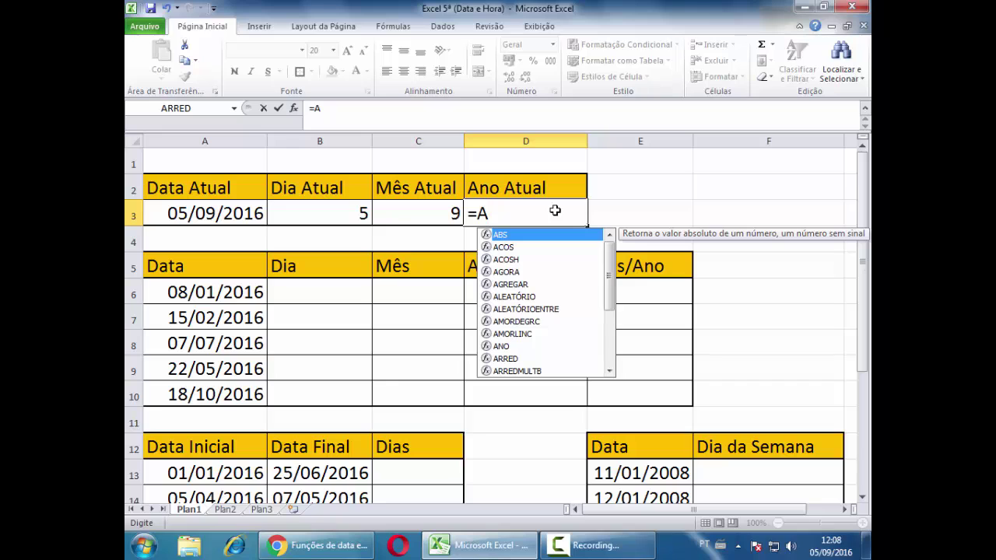
type("n")
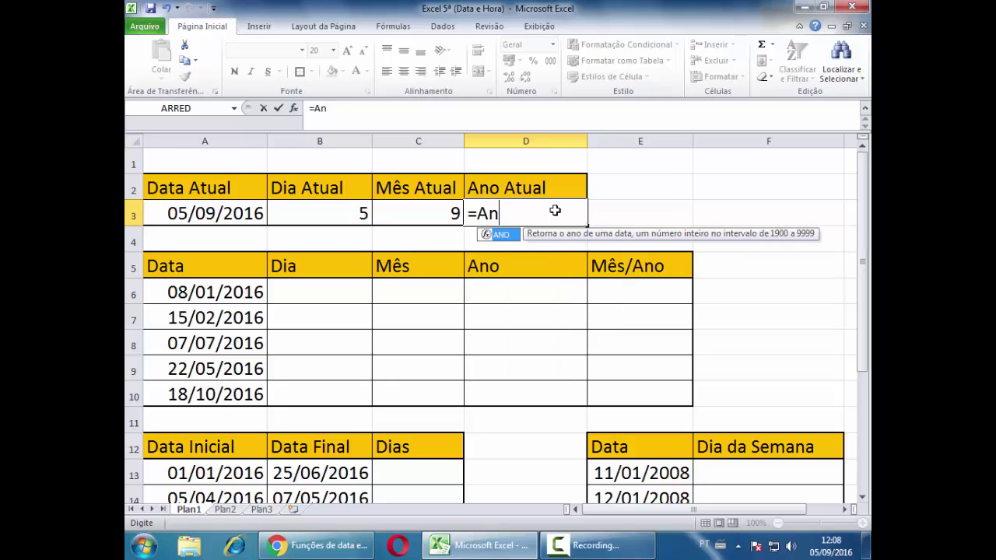
double_click(498, 234)
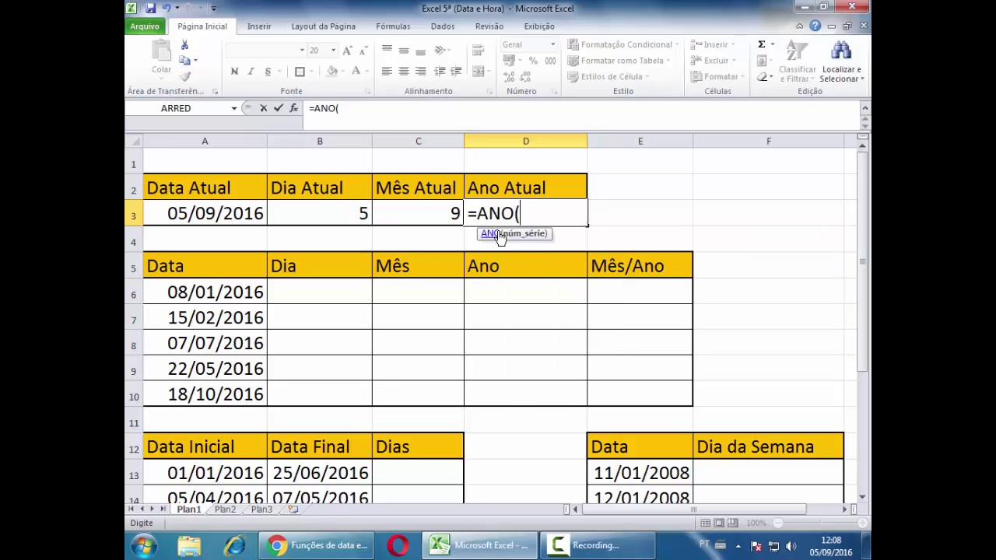
left_click(243, 218)
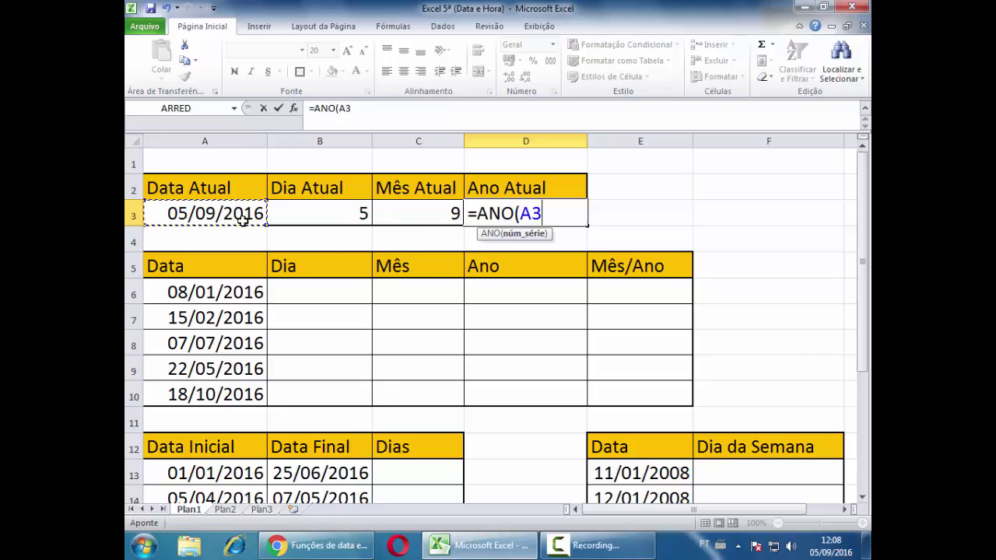
type(")")
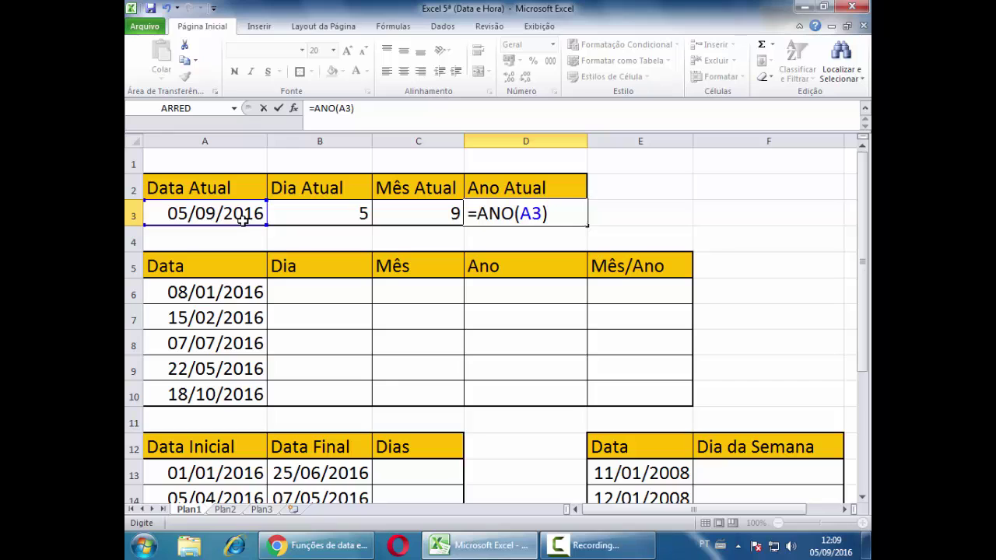
key("Return")
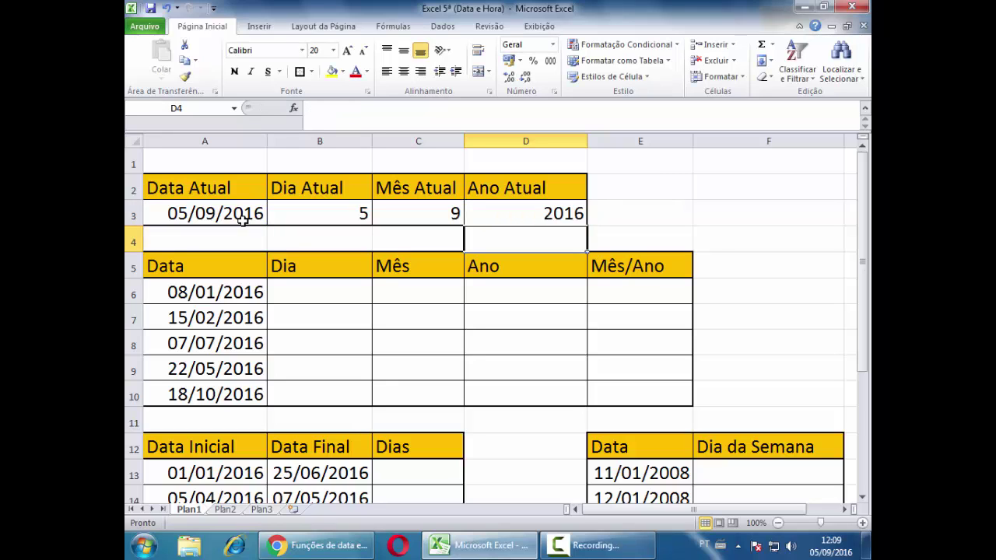
left_click(774, 294)
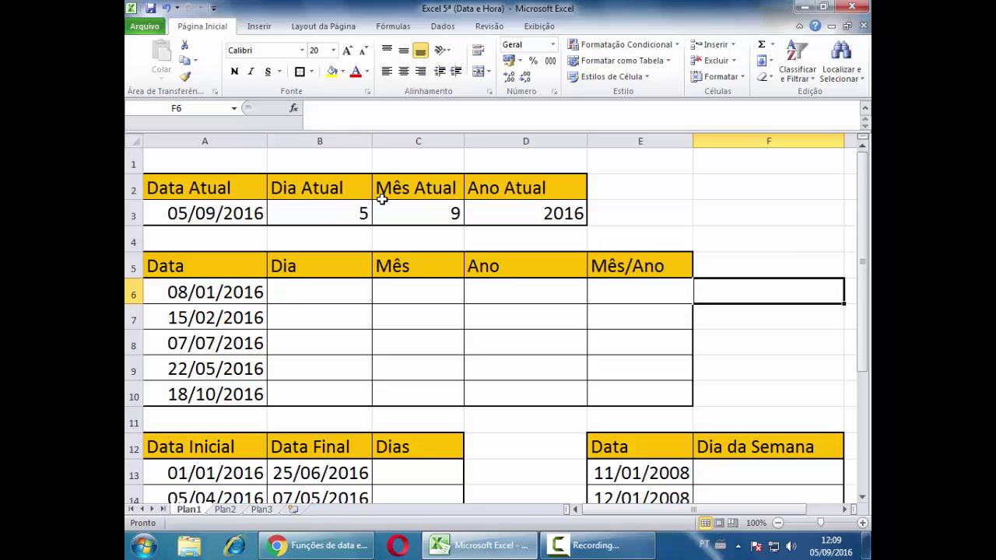
left_click(629, 554)
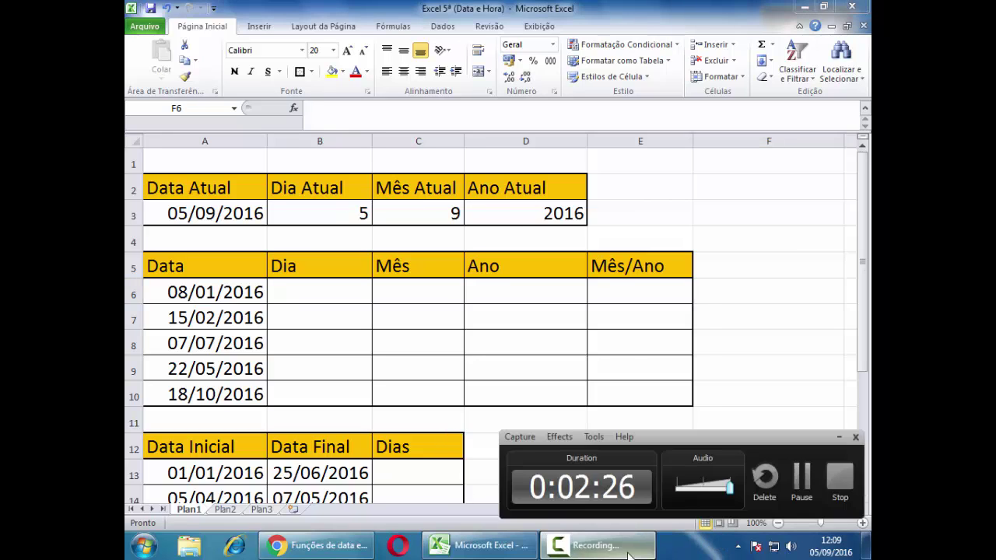
left_click(800, 476)
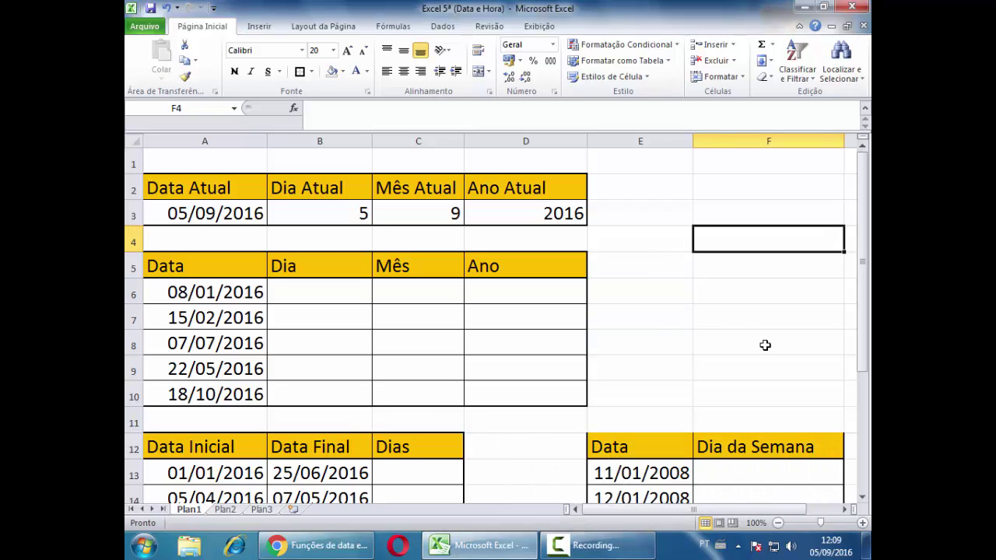
left_click(766, 344)
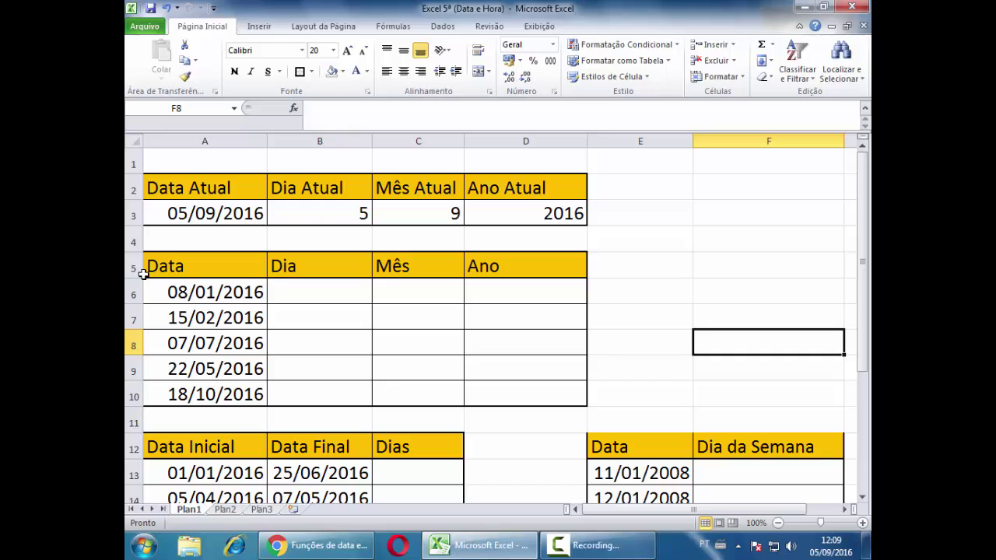
left_click(200, 296)
left_click(201, 321)
left_click(204, 366)
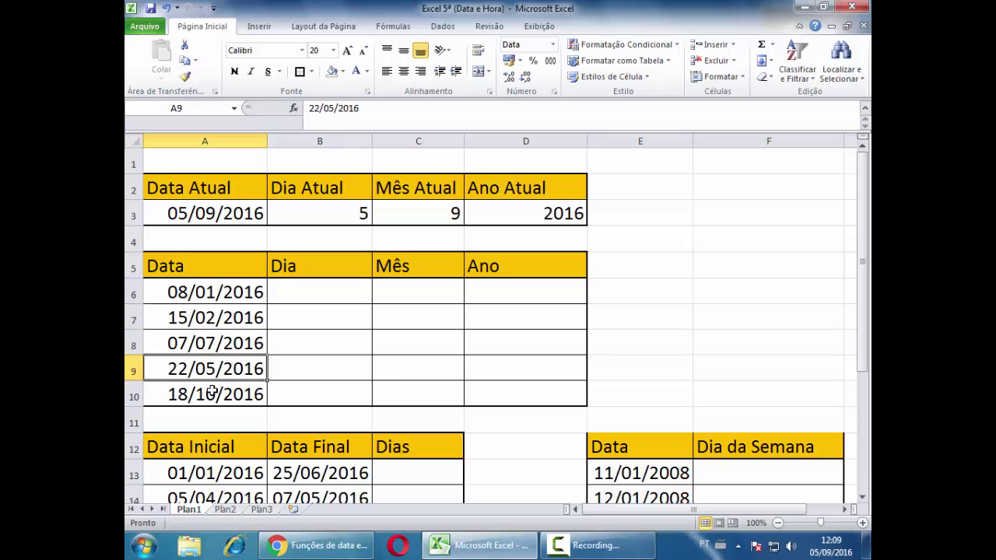
Change the month of the date in cell A10 to 08 so it reads 18/08/2016
left_click(212, 391)
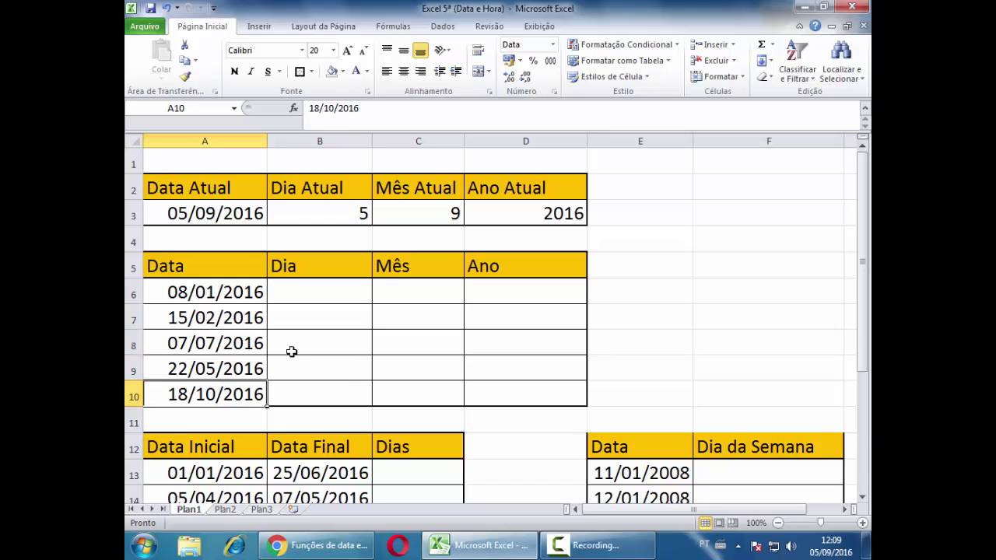
double_click(213, 394)
left_click_drag(215, 395, 200, 395)
type("0")
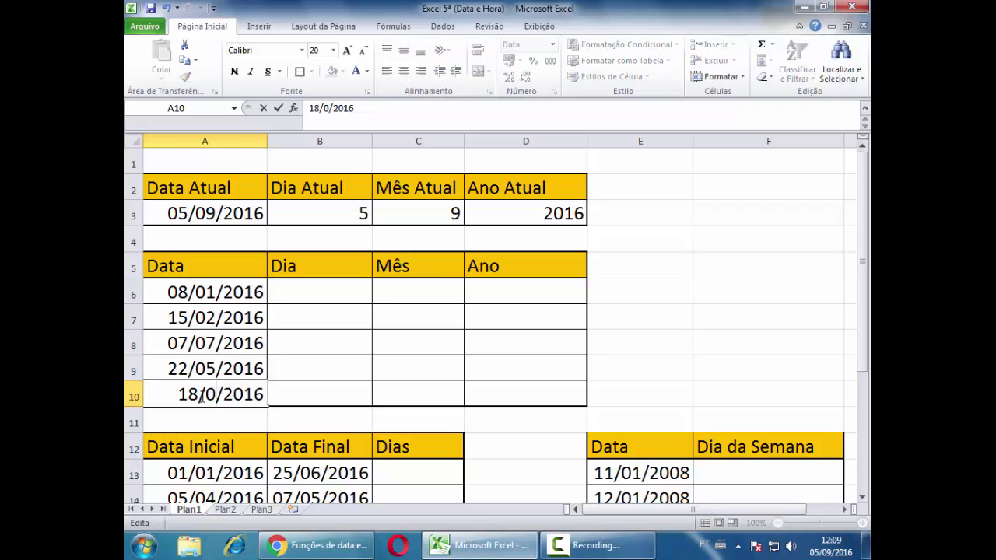
type("8")
left_click(307, 342)
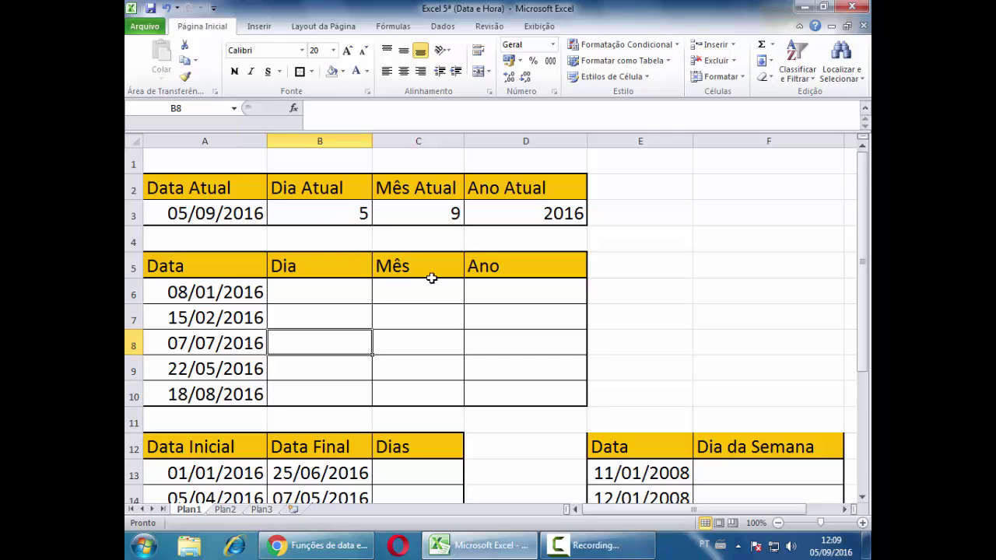
Enter the formula =DIA(A6) in cell B6 under Dia to extract the day of the first listed date
left_click(305, 292)
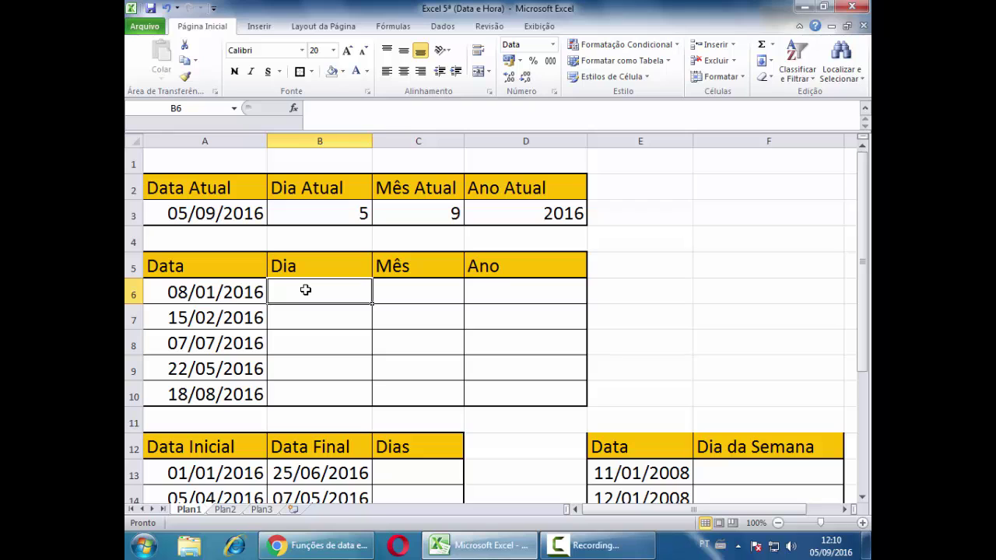
type("=")
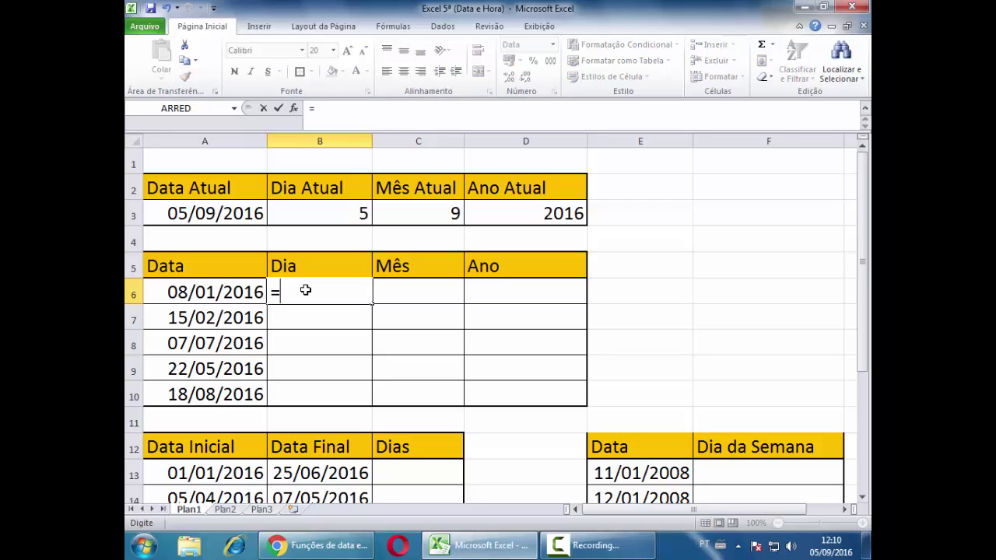
type("dia")
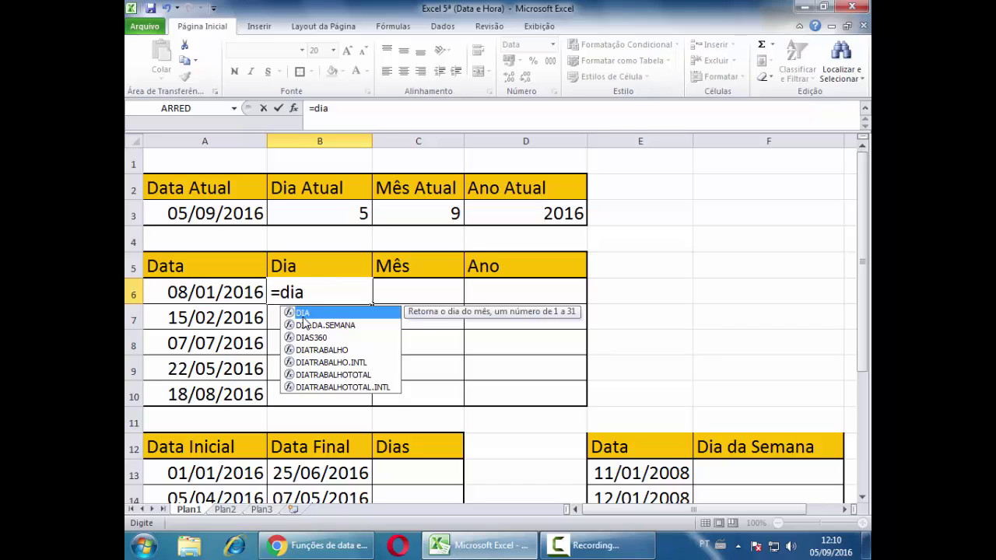
double_click(304, 314)
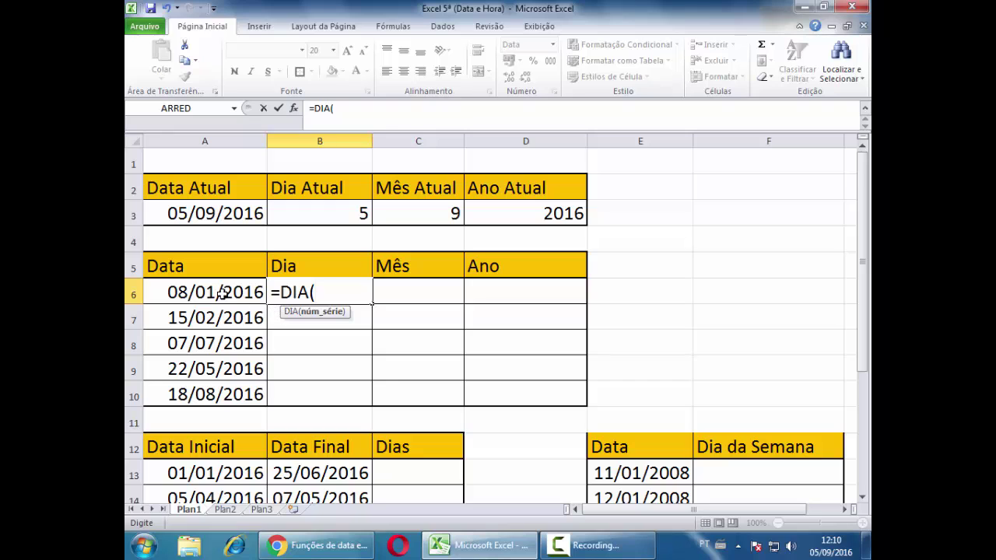
left_click(222, 294)
type(")")
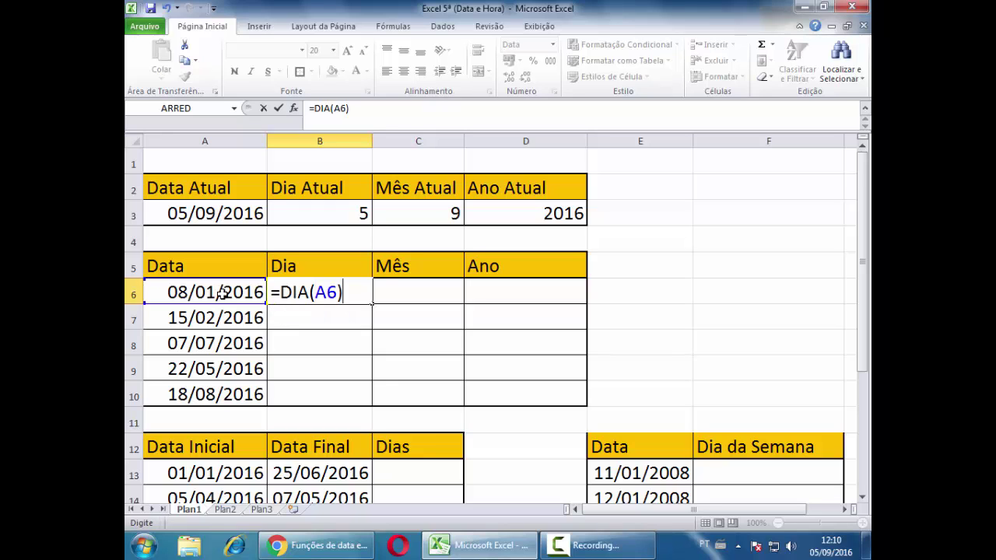
key("Return")
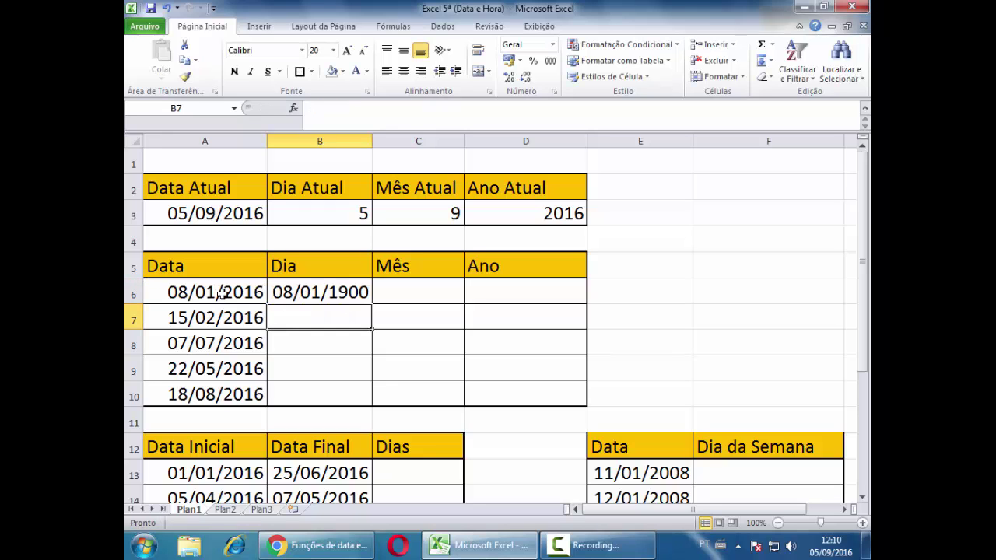
Set cell B6 to the Geral number format and copy its formula down through B10
left_click(298, 294)
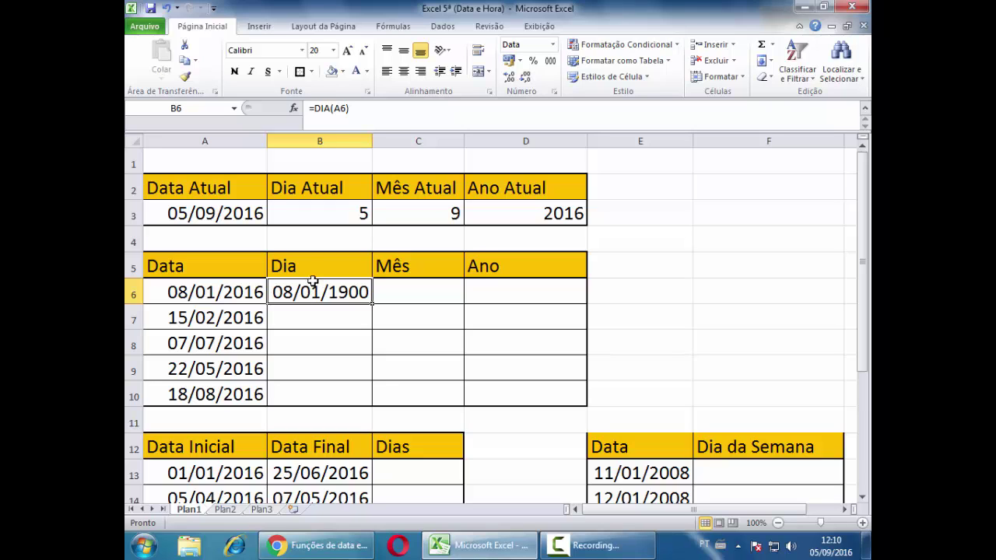
left_click(552, 44)
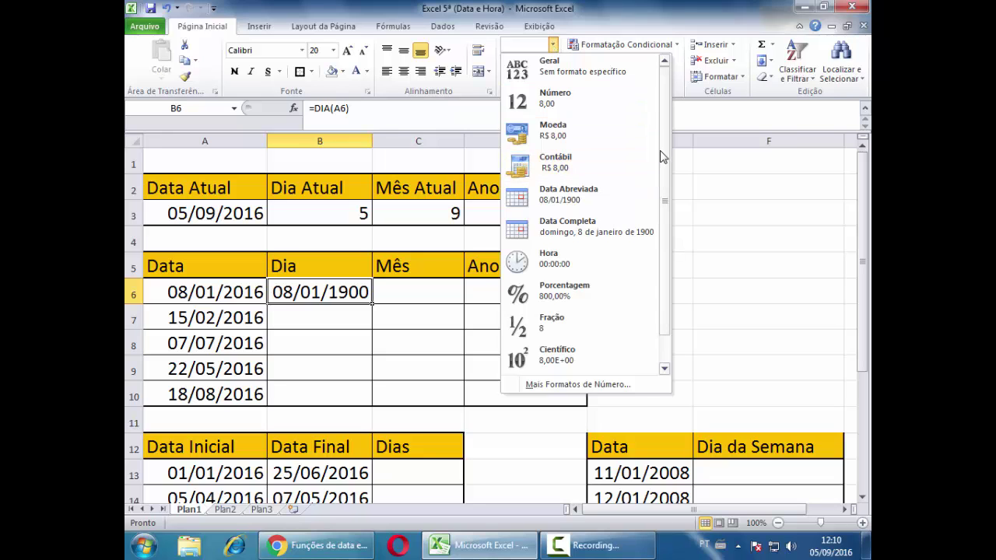
left_click_drag(661, 157, 670, 64)
left_click(597, 25)
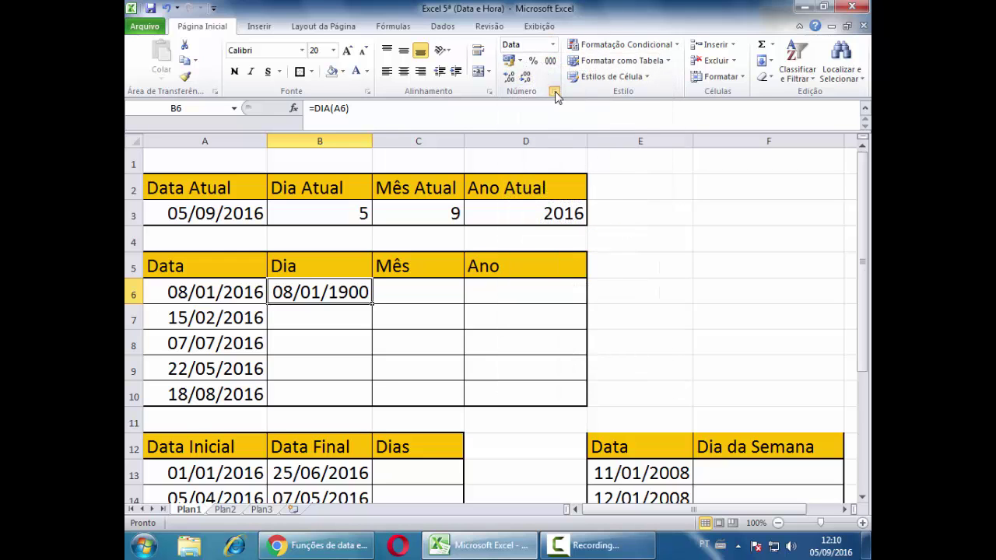
left_click(554, 92)
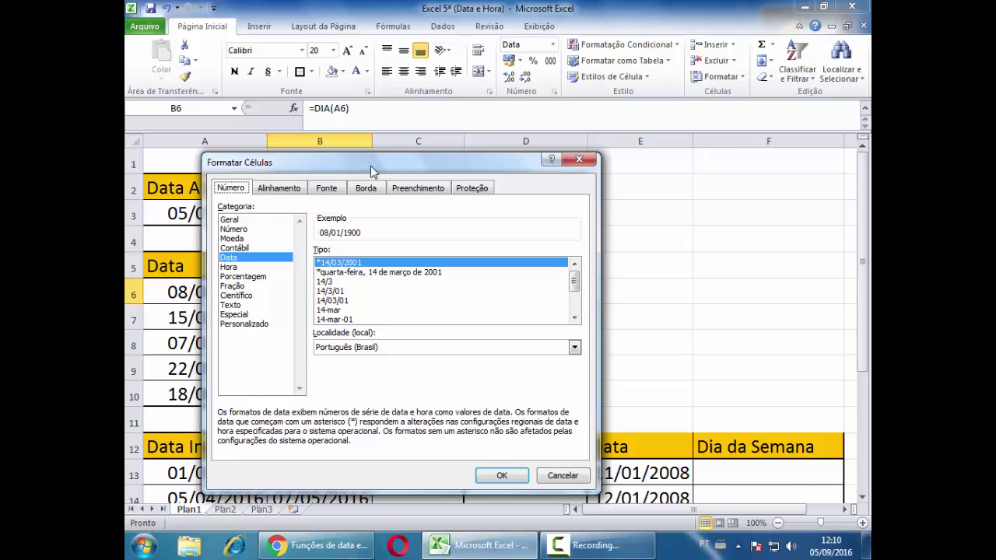
left_click_drag(370, 166, 623, 115)
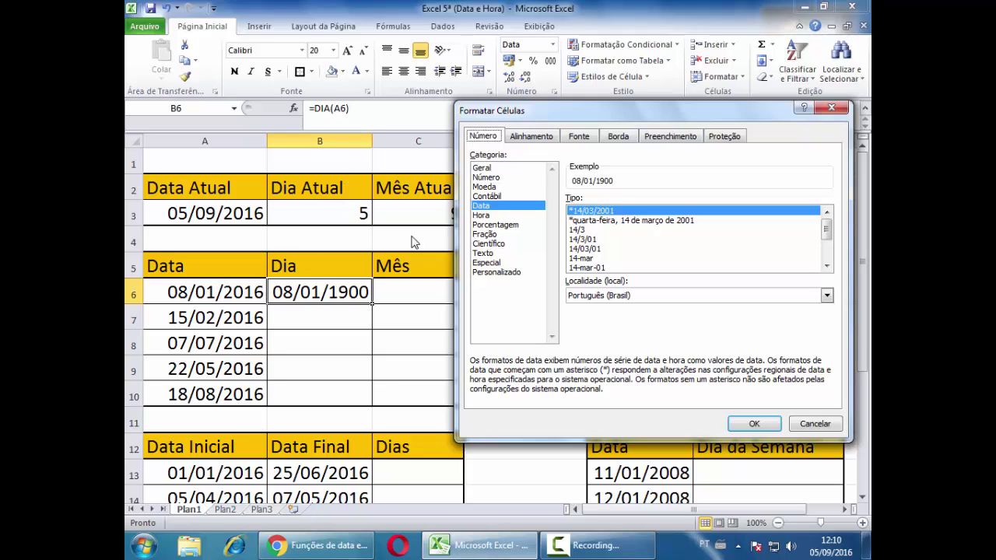
left_click(484, 168)
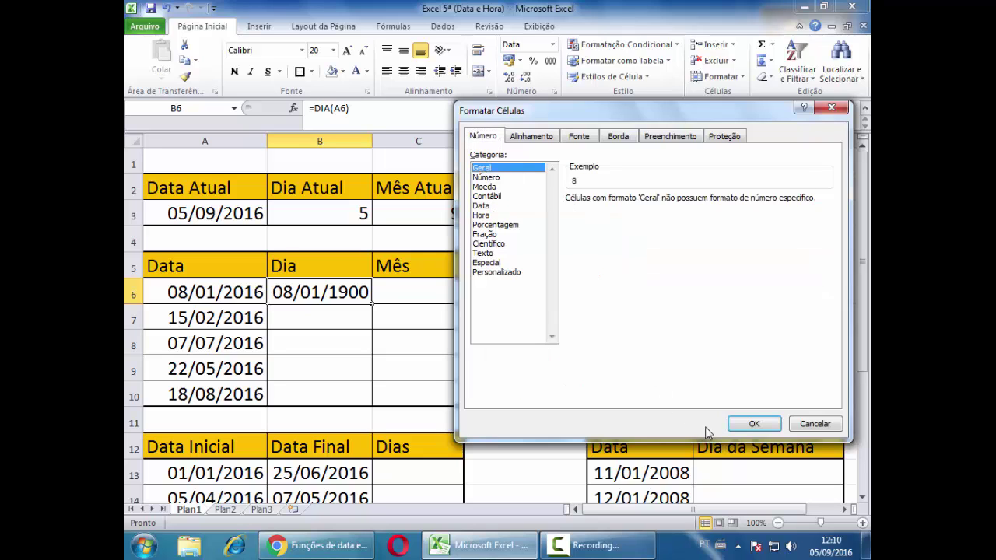
left_click(752, 423)
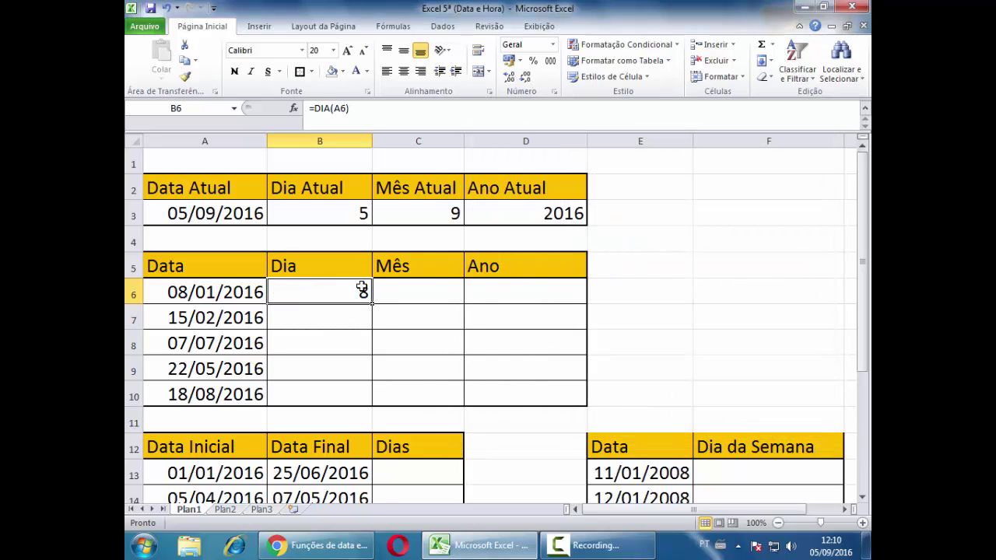
left_click_drag(374, 305, 372, 405)
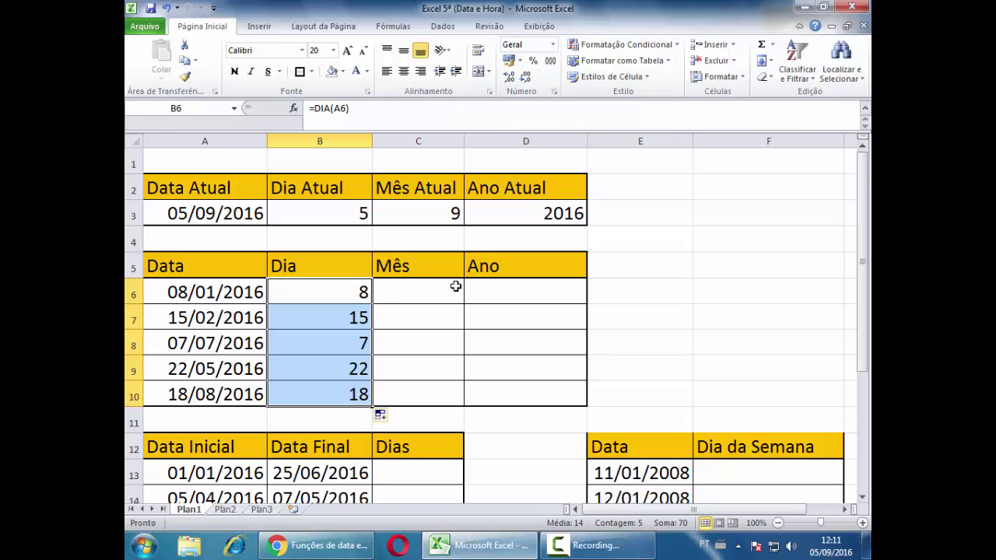
Enter the formula =MÊS(A6) in cell C6 under Mês to extract the month of the first listed date
left_click(438, 294)
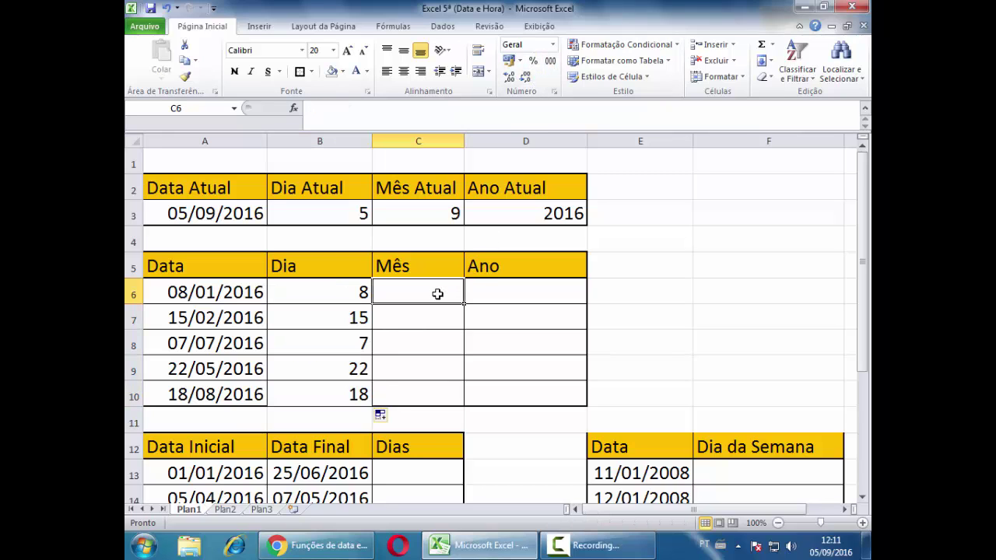
type("-m")
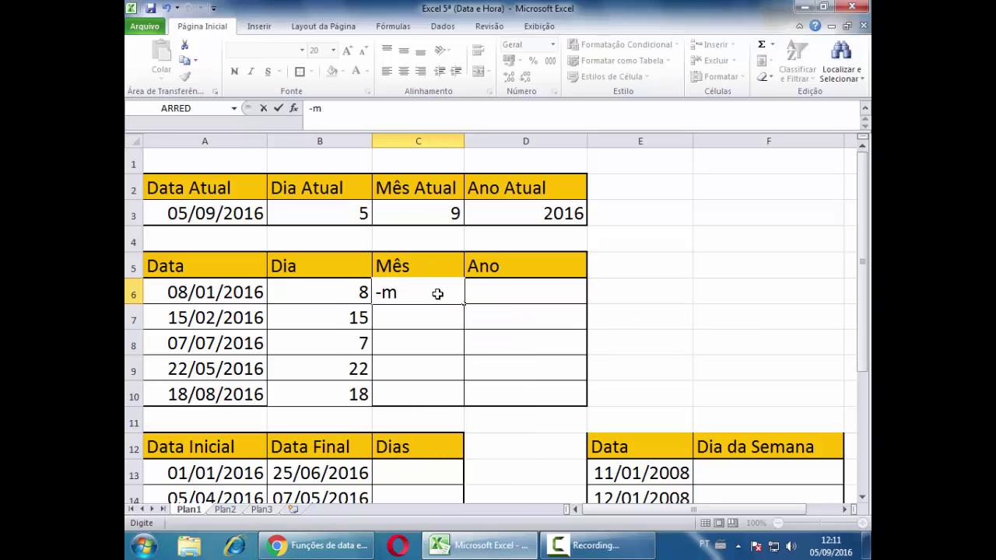
key("BackSpace")
key("BackSpace")
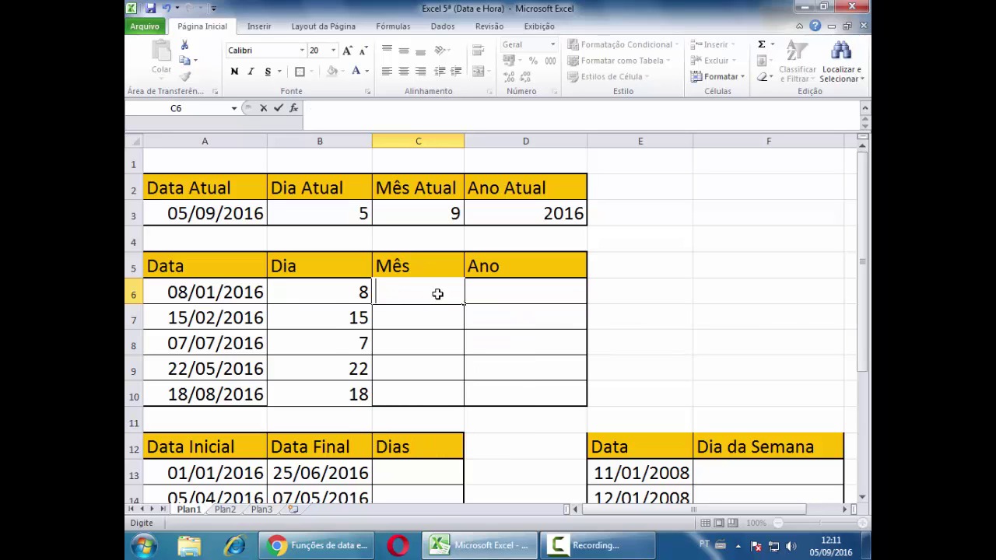
type("=")
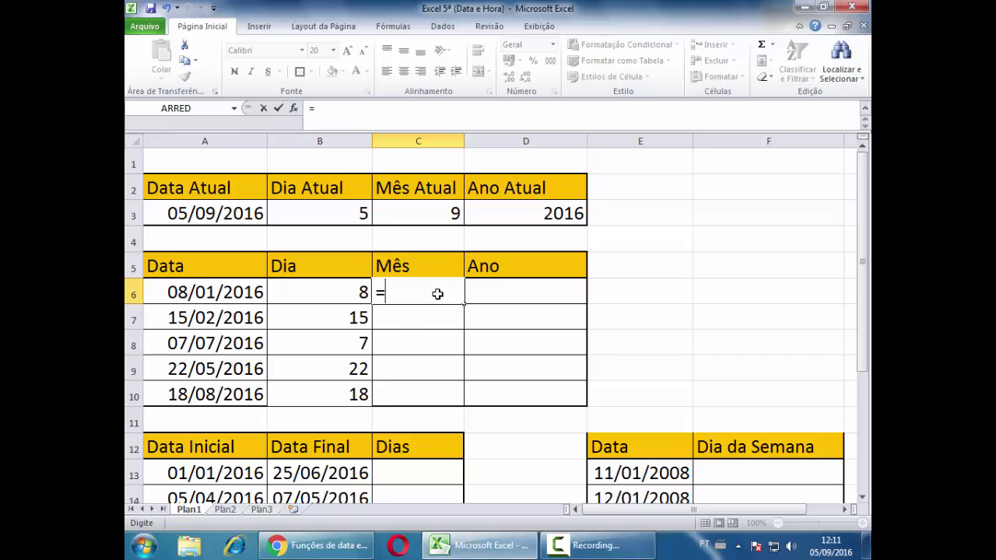
type("mês")
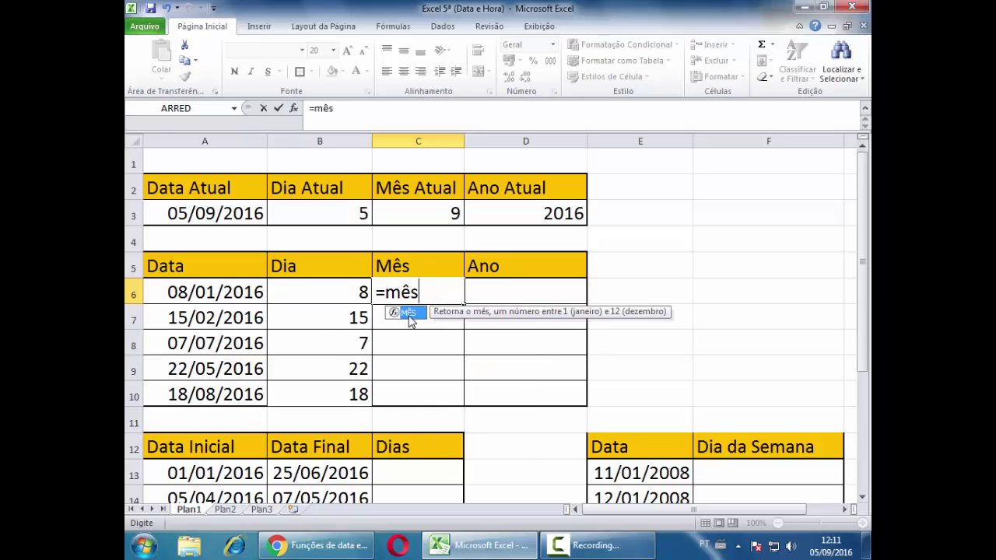
double_click(408, 313)
left_click(204, 293)
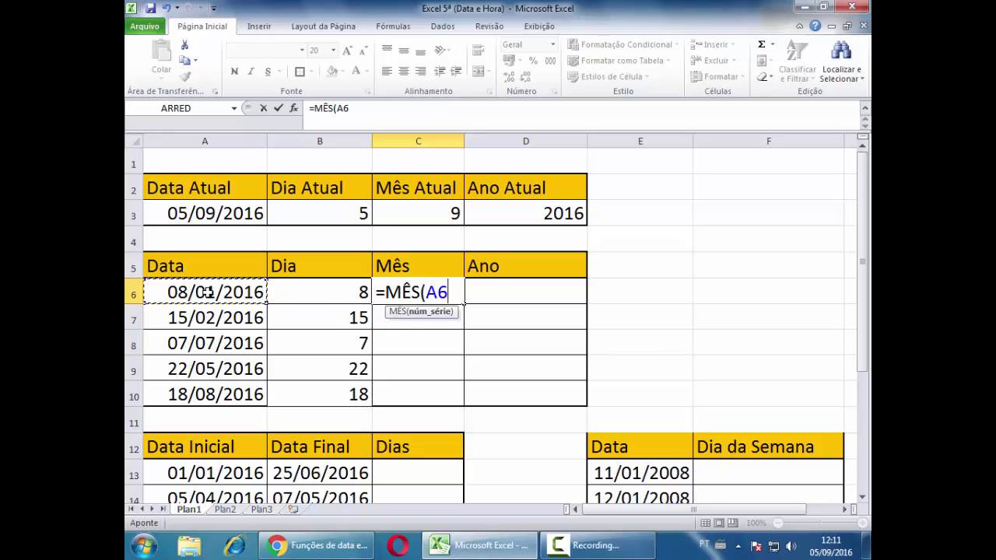
type(")")
key("Return")
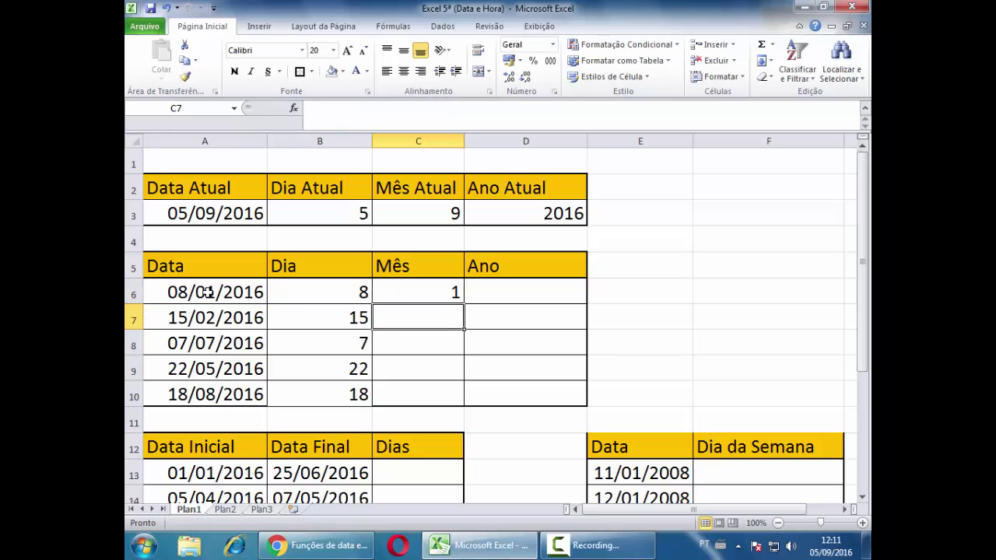
Copy the month formula from cell C6 down through C10 for the remaining dates
left_click(415, 292)
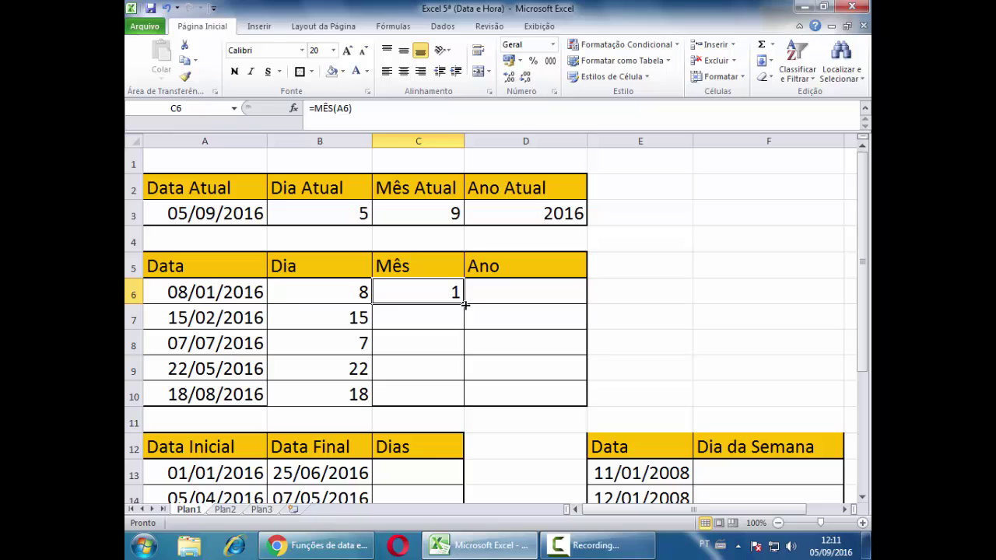
left_click_drag(464, 306, 466, 415)
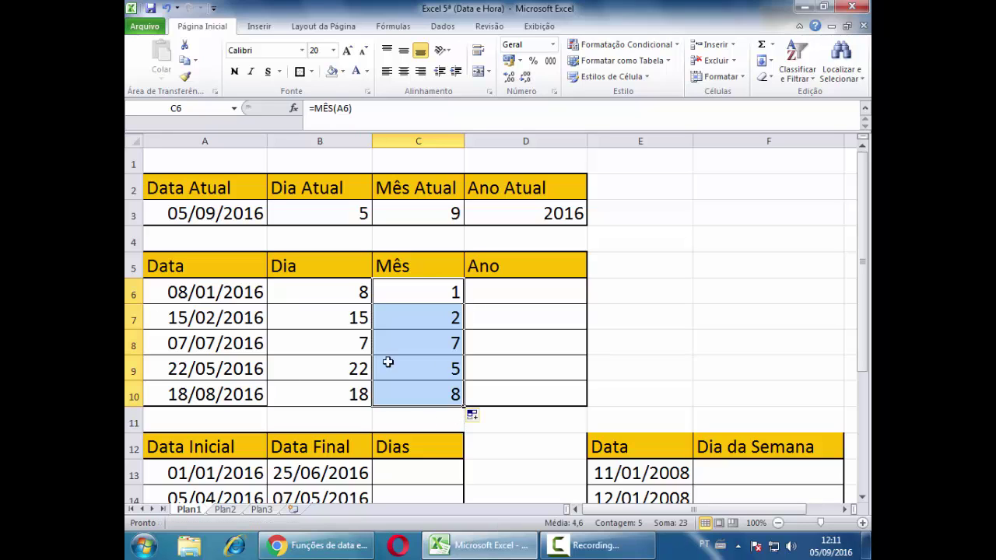
left_click(444, 292)
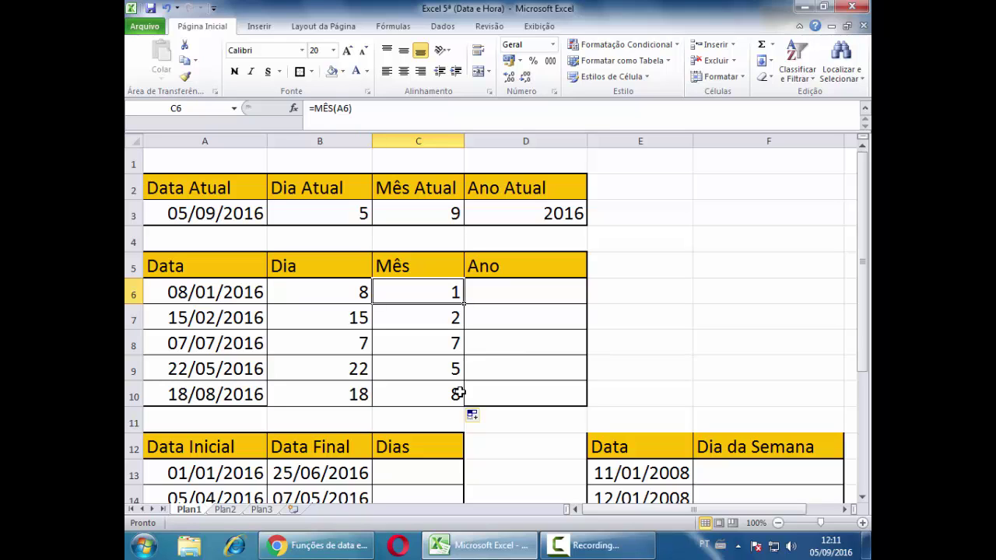
Enter the formula =ANO(A6) in cell D6 under Ano to extract the year of the first listed date
left_click(511, 297)
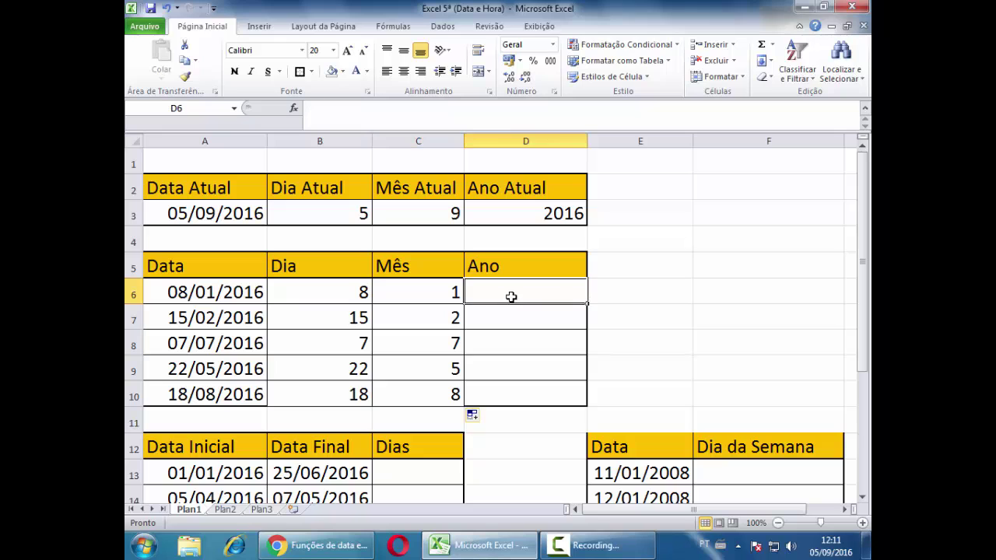
type("=a")
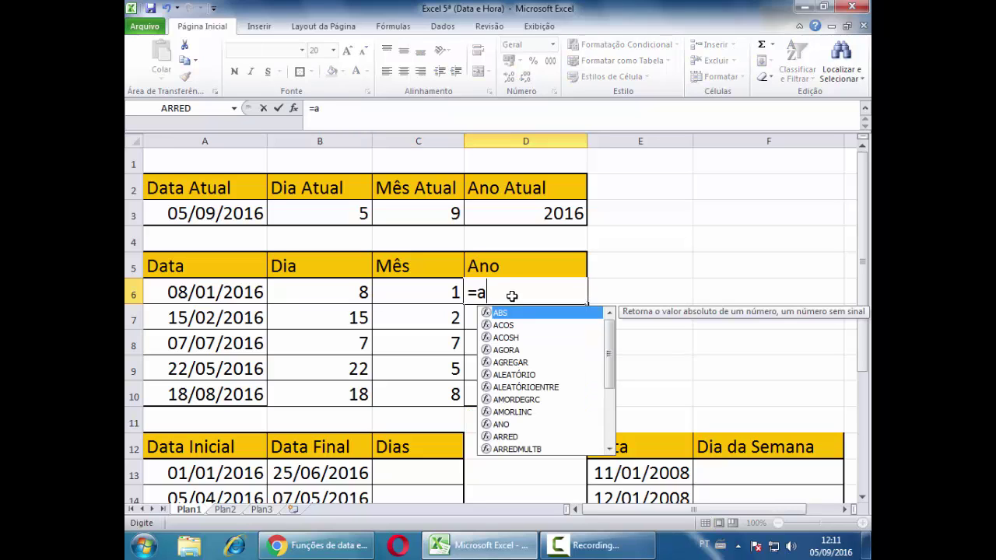
type("n")
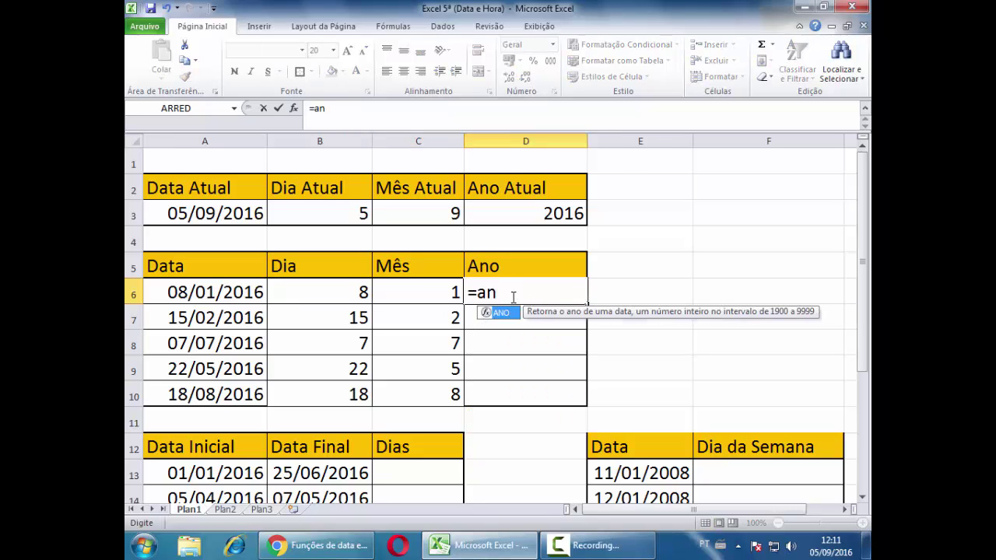
double_click(502, 312)
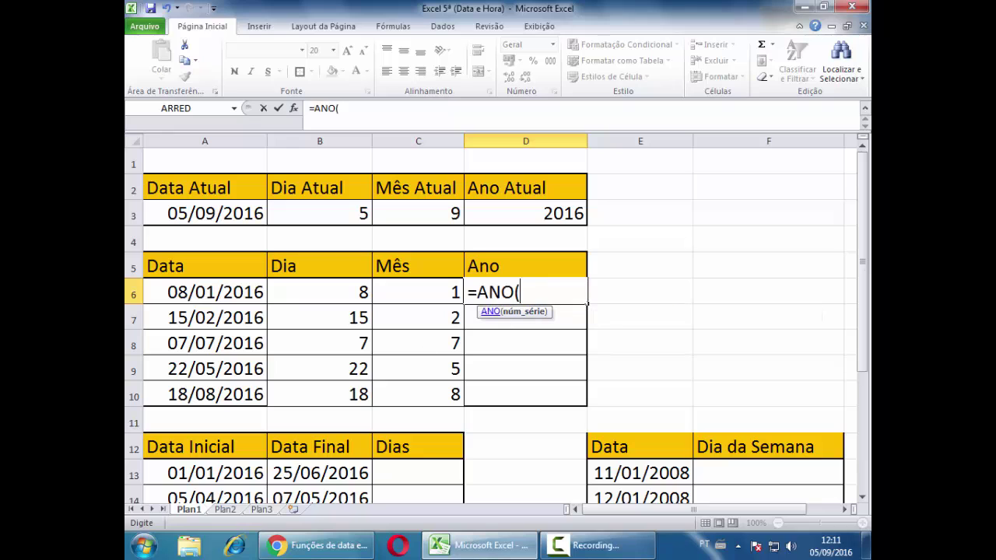
left_click(197, 293)
type(")")
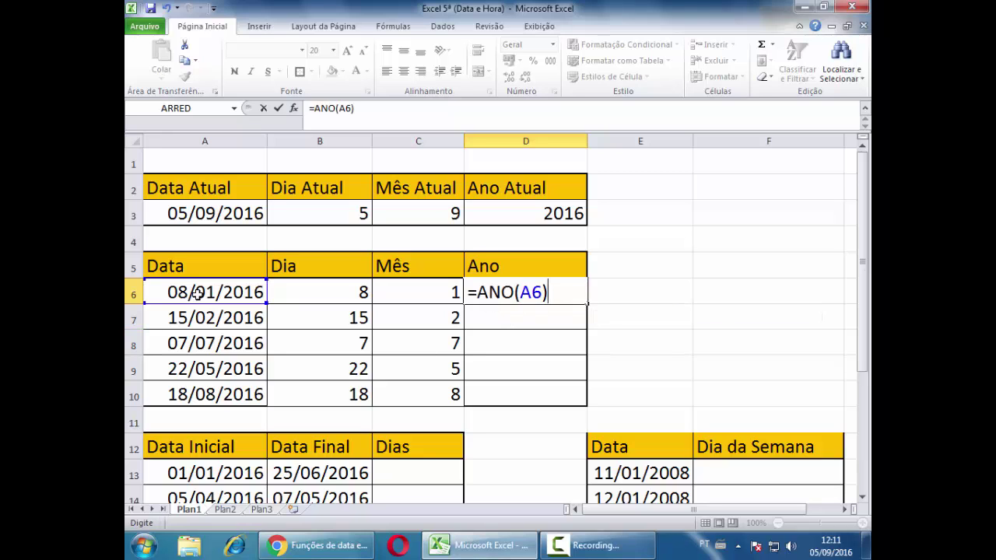
key("Return")
Copy the year formula from cell D6 down through D10 for the remaining dates
left_click(509, 288)
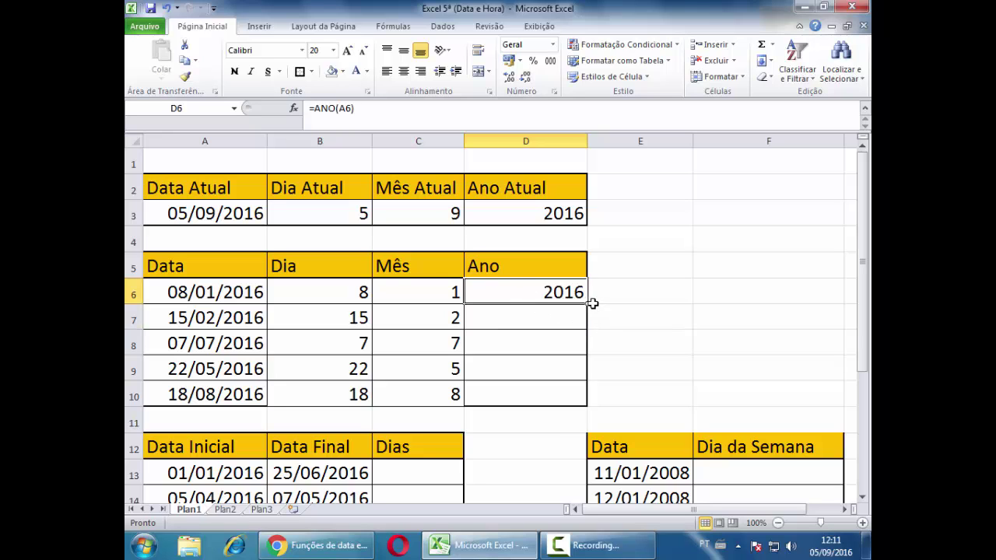
left_click_drag(590, 307, 590, 401)
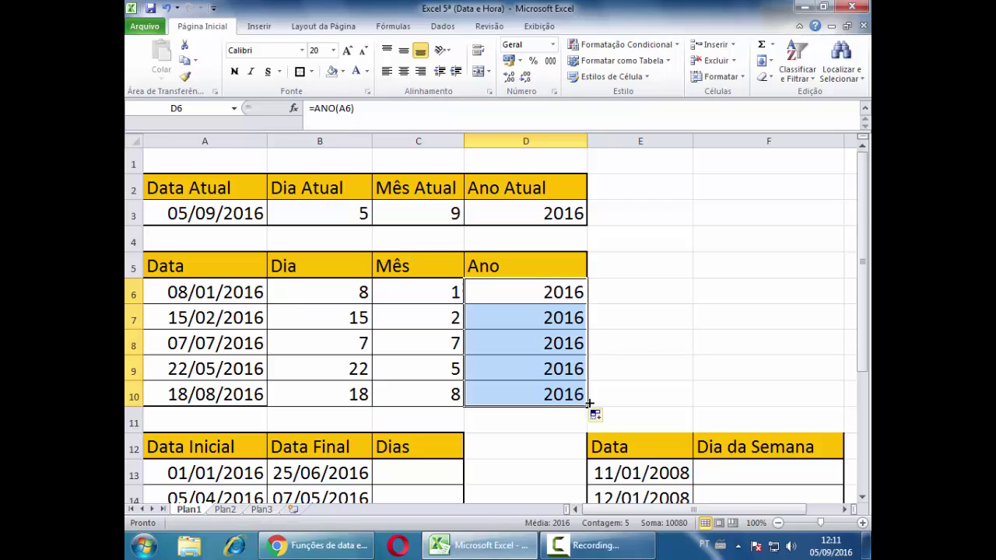
left_click(678, 318)
Apply the current border style to the date table's data range A6:D10, then deselect it
left_click_drag(208, 289, 474, 394)
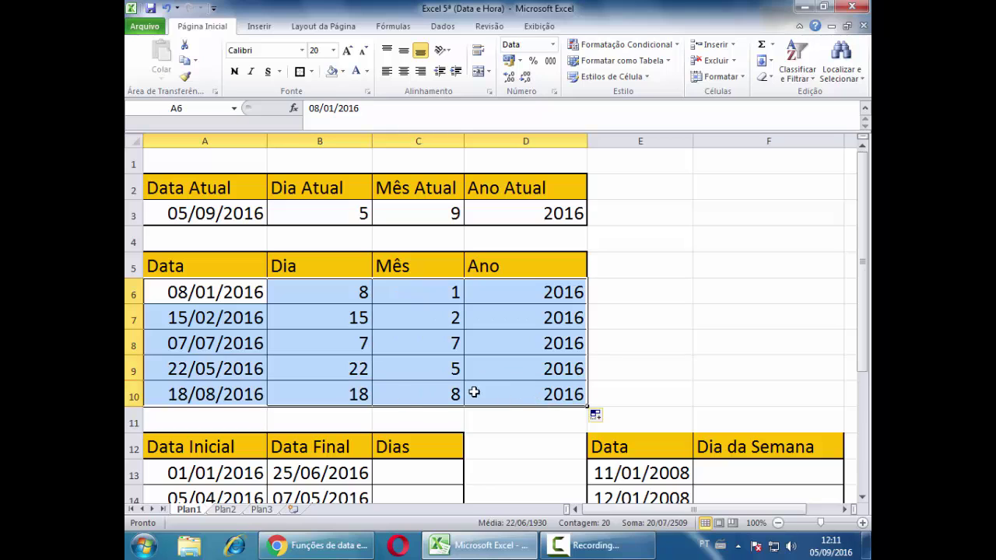
left_click(302, 73)
left_click(706, 368)
scroll(706, 368, "down", 1)
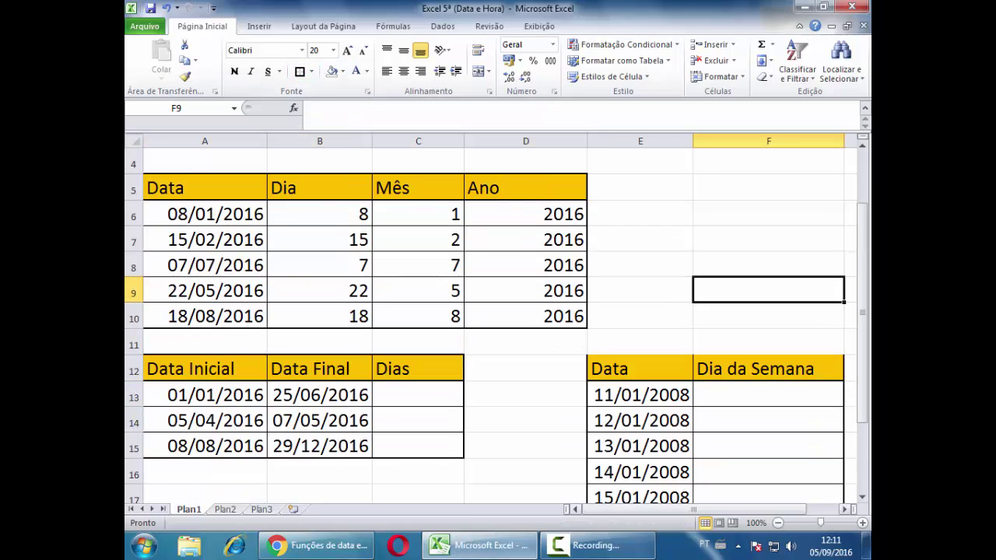
left_click(596, 545)
left_click(802, 498)
scroll(209, 195, "up", 1)
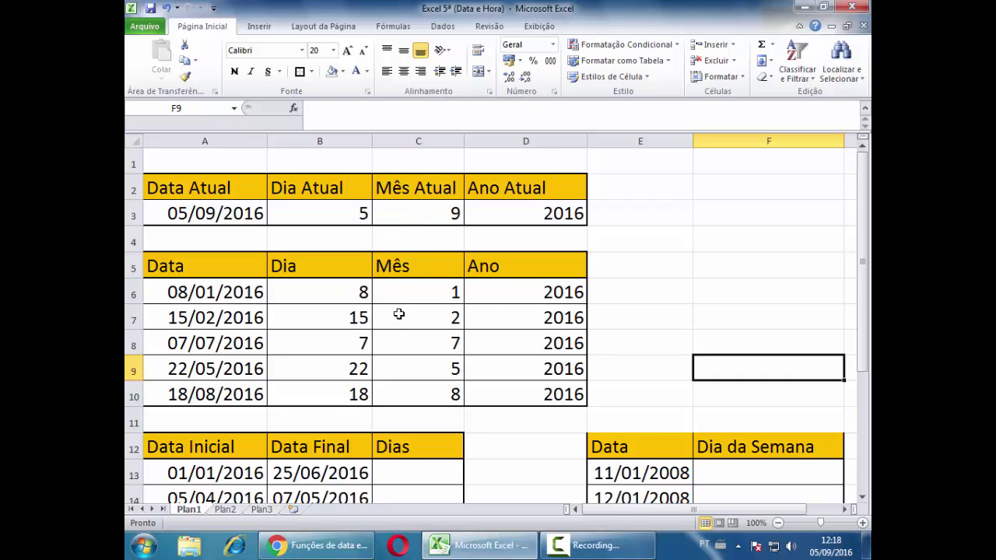
scroll(399, 313, "down", 1)
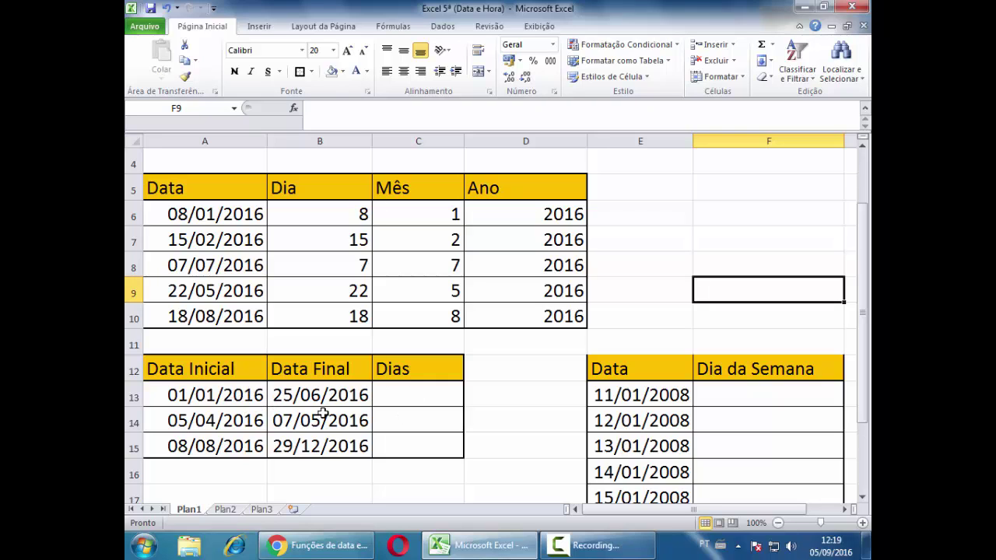
Enter =DIAS360(A13;B13) in C13 to count the days between the dates, and copy it down through C15
left_click(403, 399)
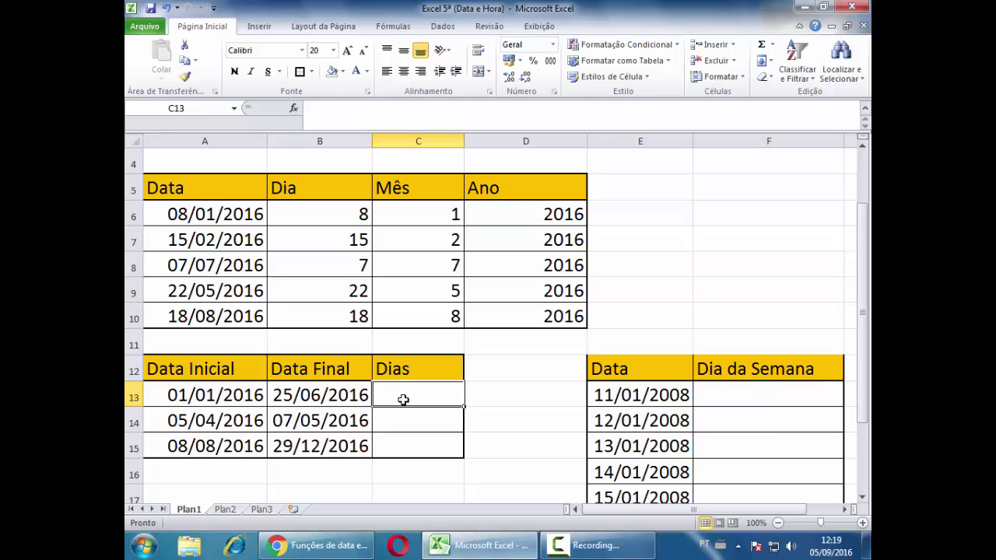
type("=dia")
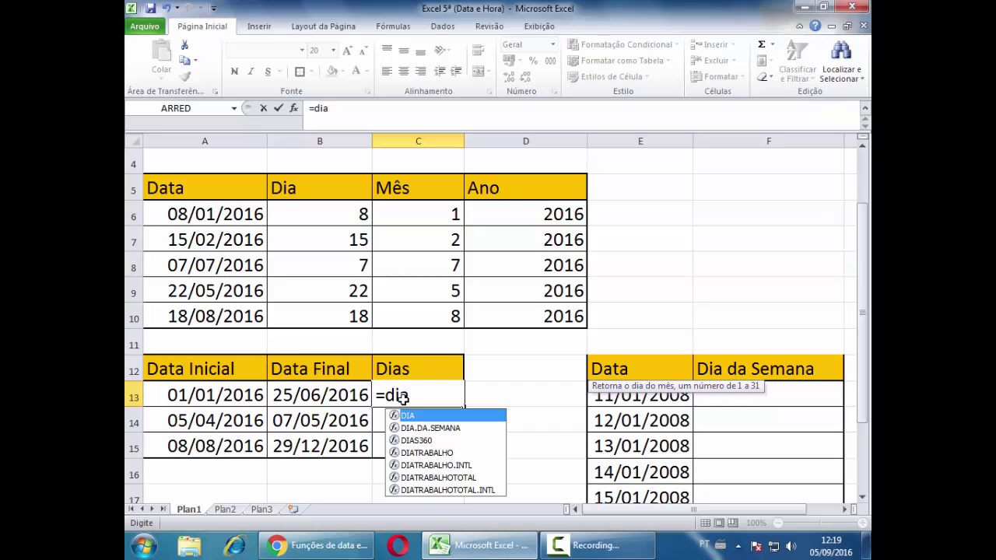
double_click(423, 442)
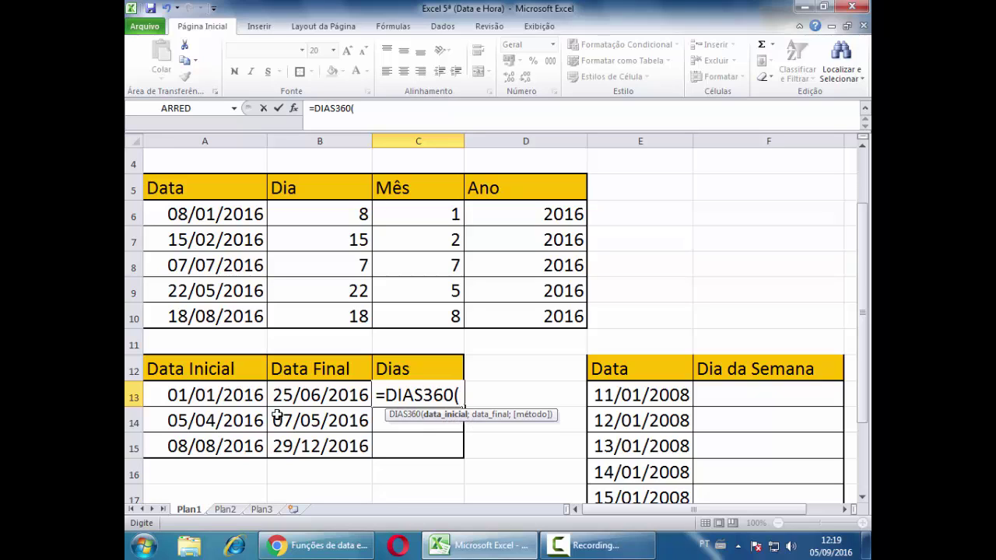
left_click(227, 397)
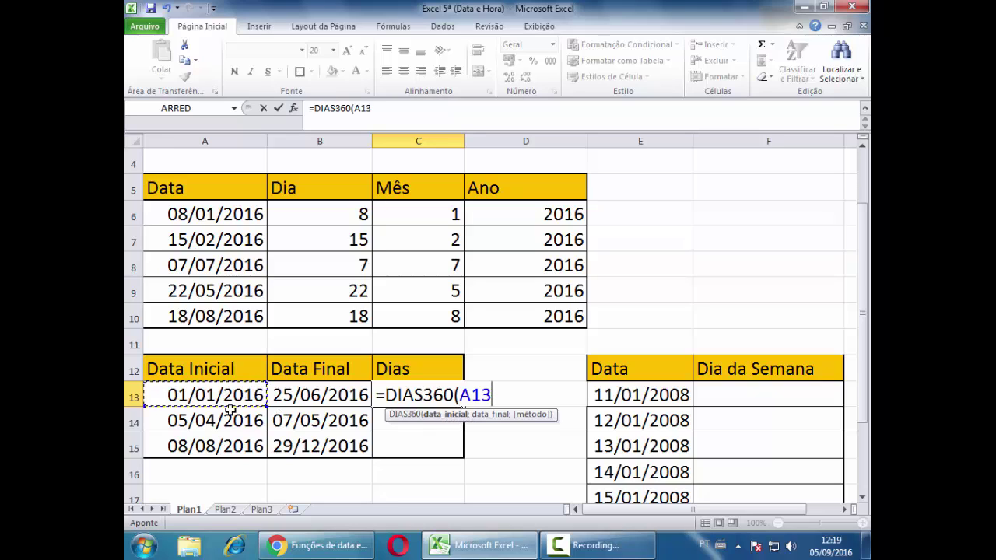
type(";")
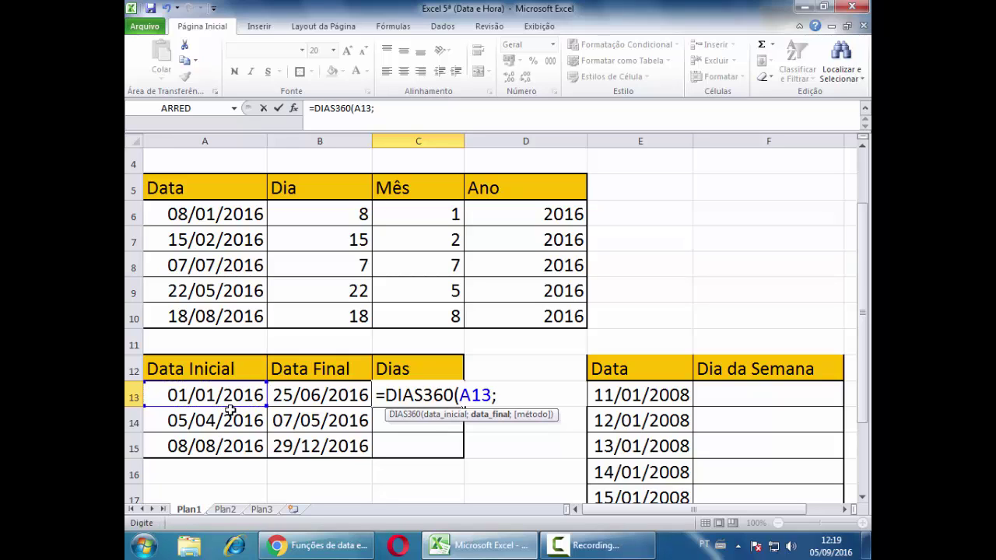
left_click(298, 397)
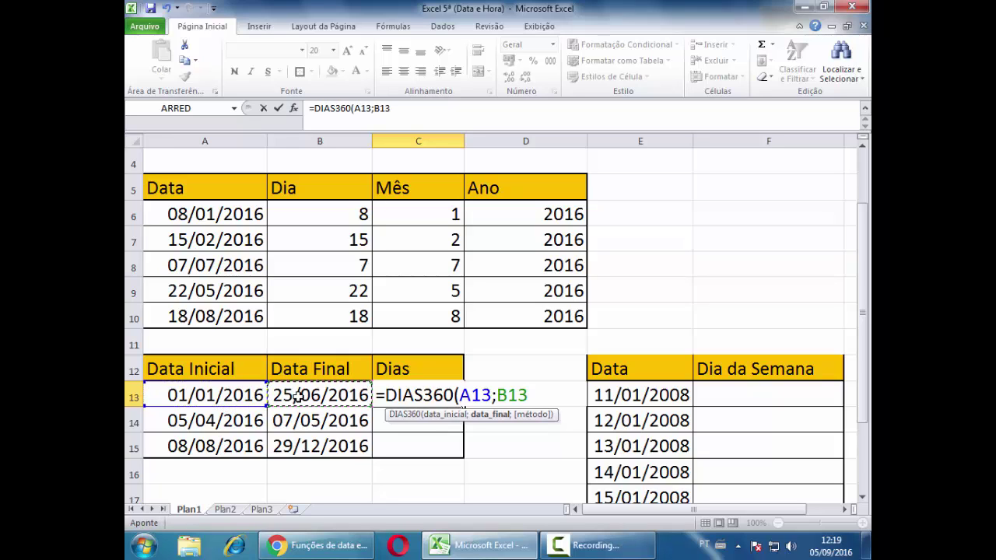
type(")")
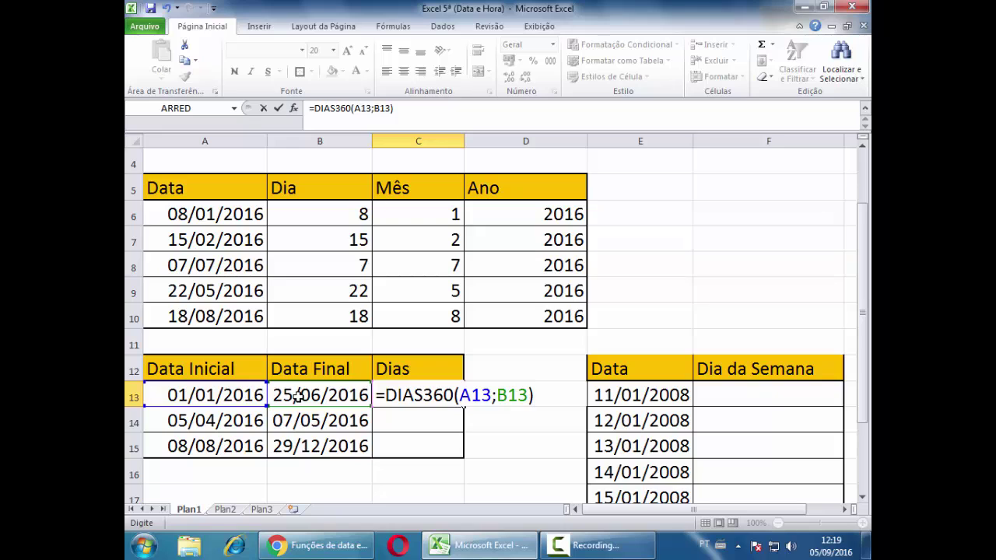
key("Return")
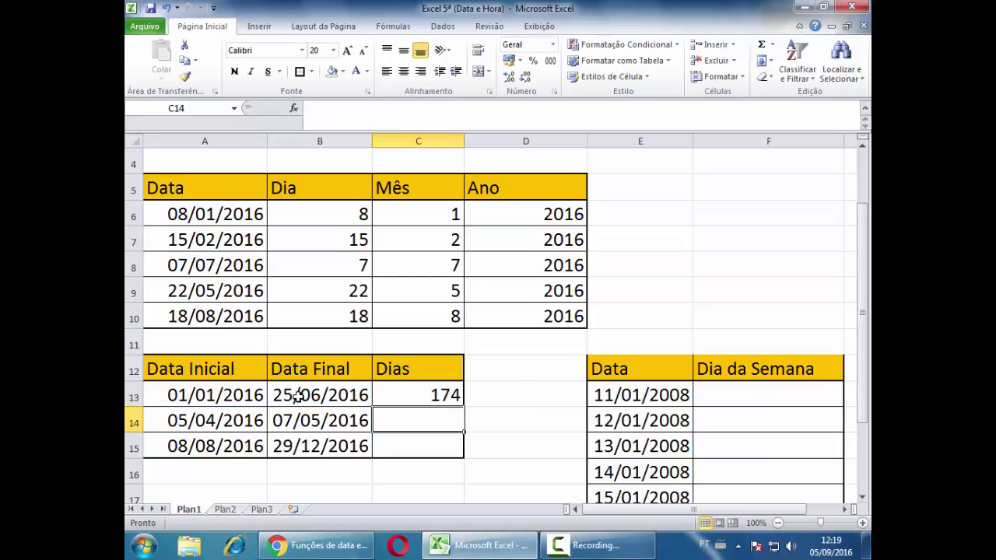
left_click(411, 395)
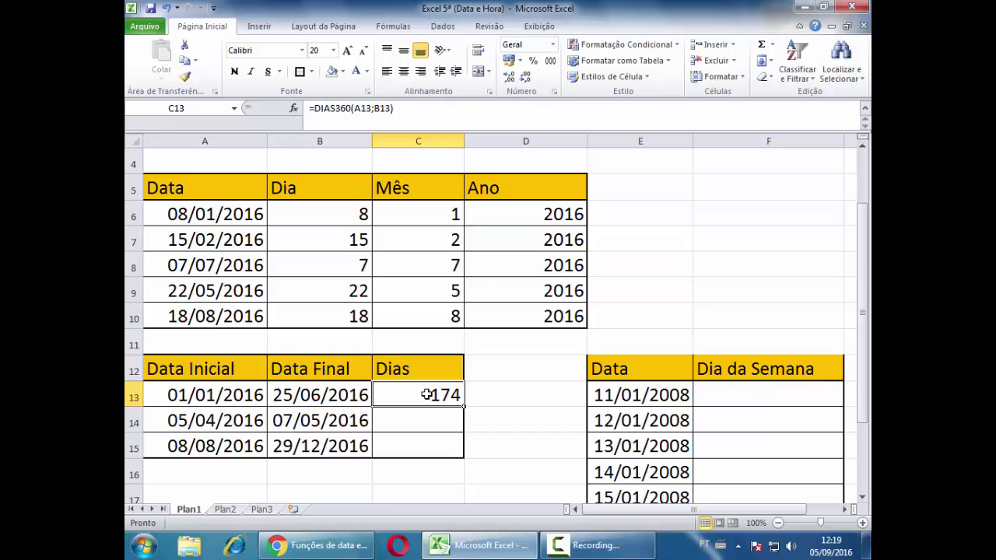
left_click_drag(464, 405, 465, 459)
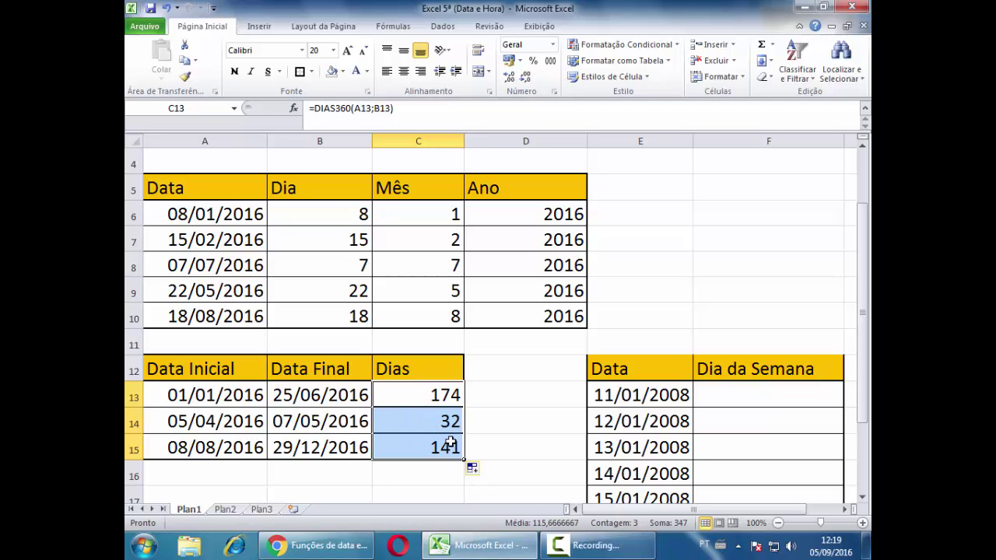
Apply the current border style to the whole weekday table, range E12:F19
left_click_drag(609, 510, 678, 510)
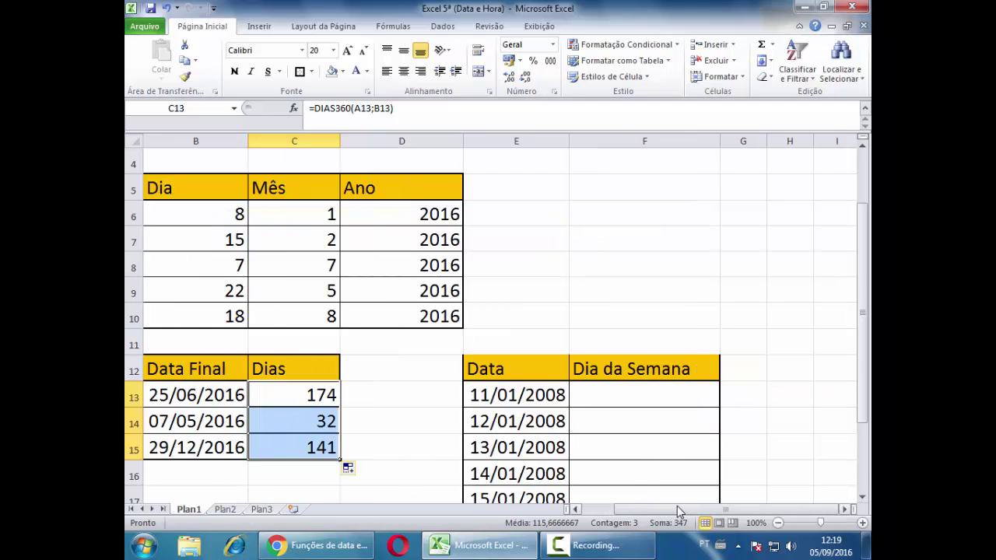
scroll(684, 444, "down", 1)
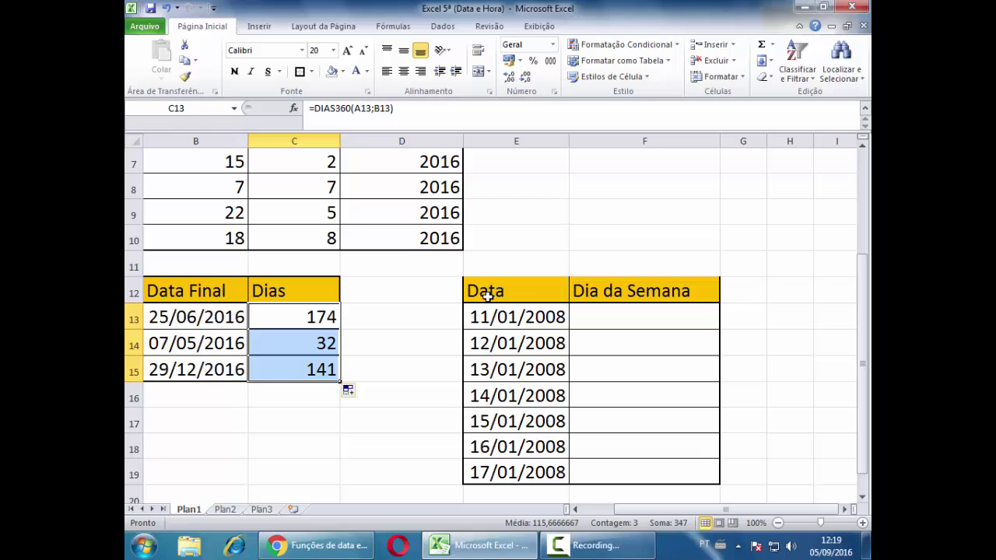
left_click_drag(485, 291, 643, 476)
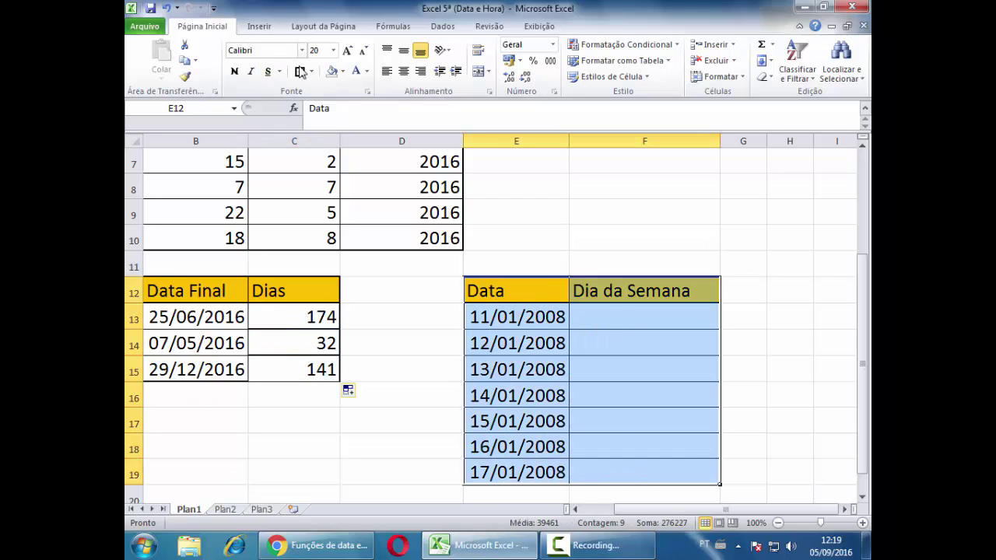
Enter =DIA.DA.SEMANA(E13;1) in F13 under Dia da Semana, and copy it down through F19
left_click(599, 325)
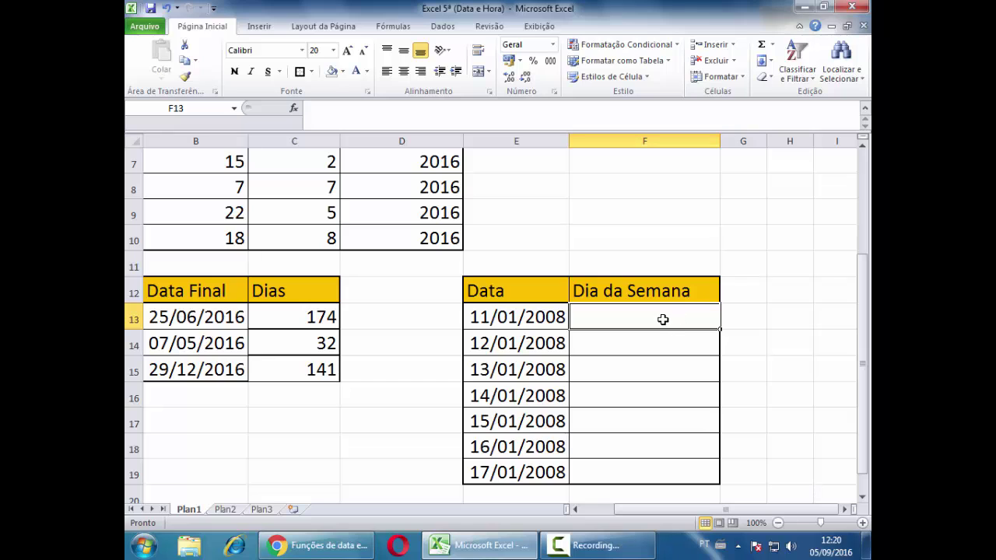
type("=")
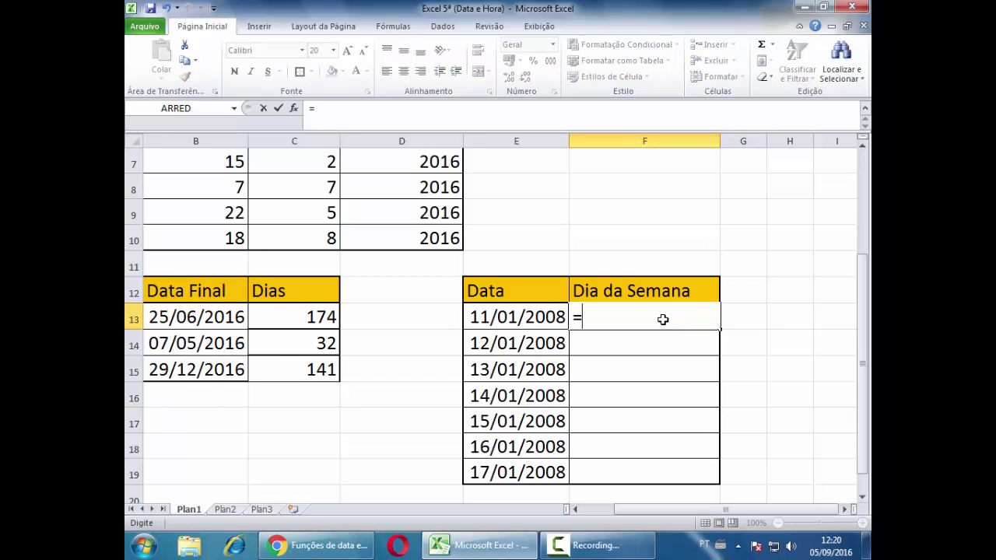
type("dia")
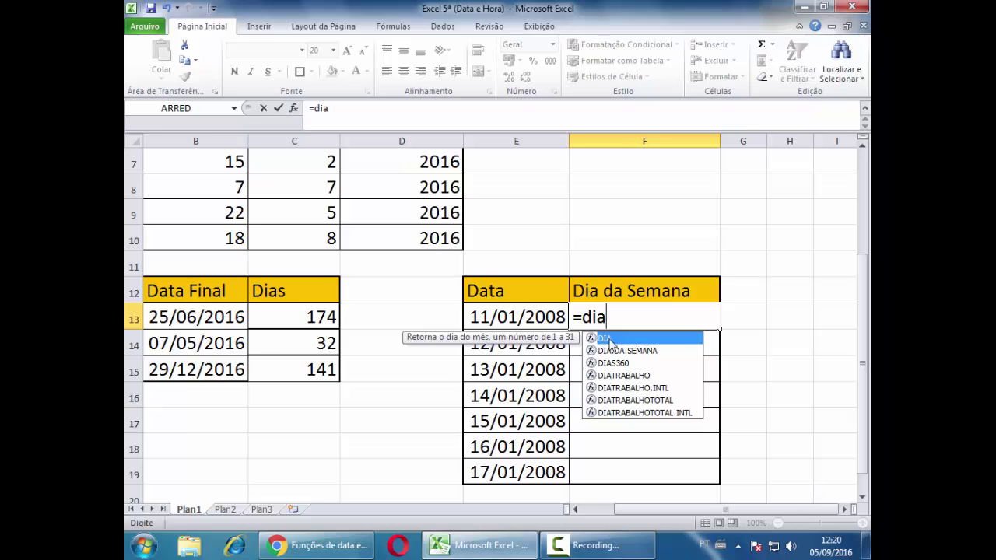
double_click(630, 351)
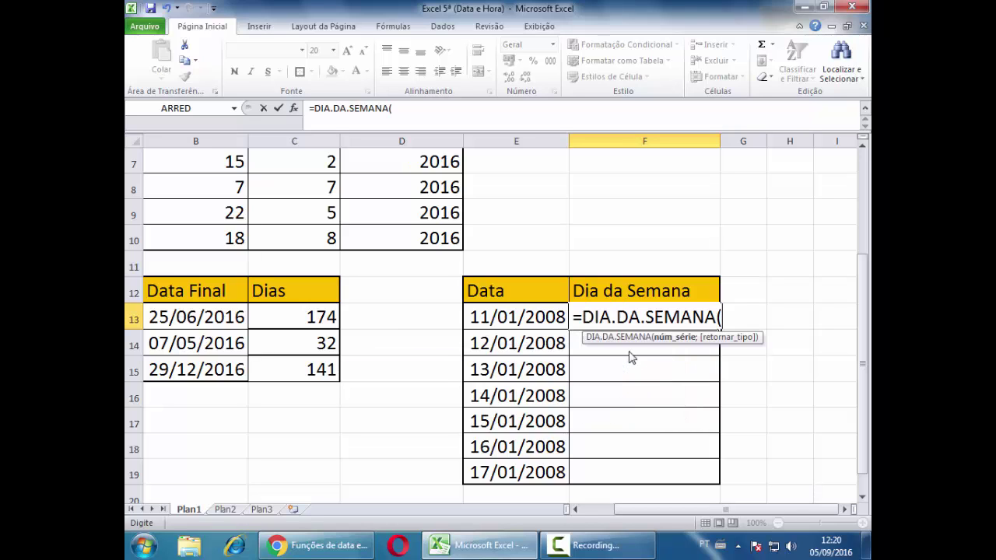
left_click(536, 315)
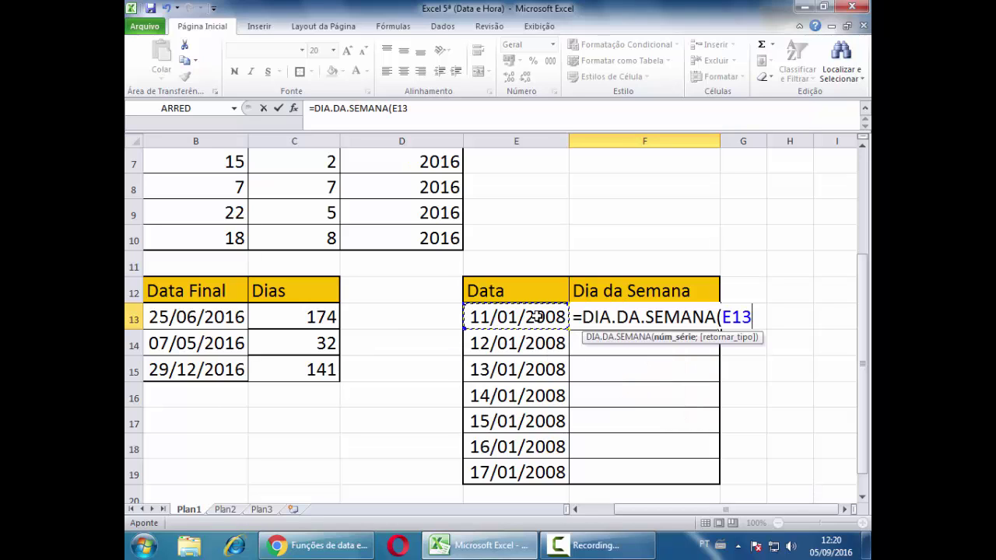
type(";")
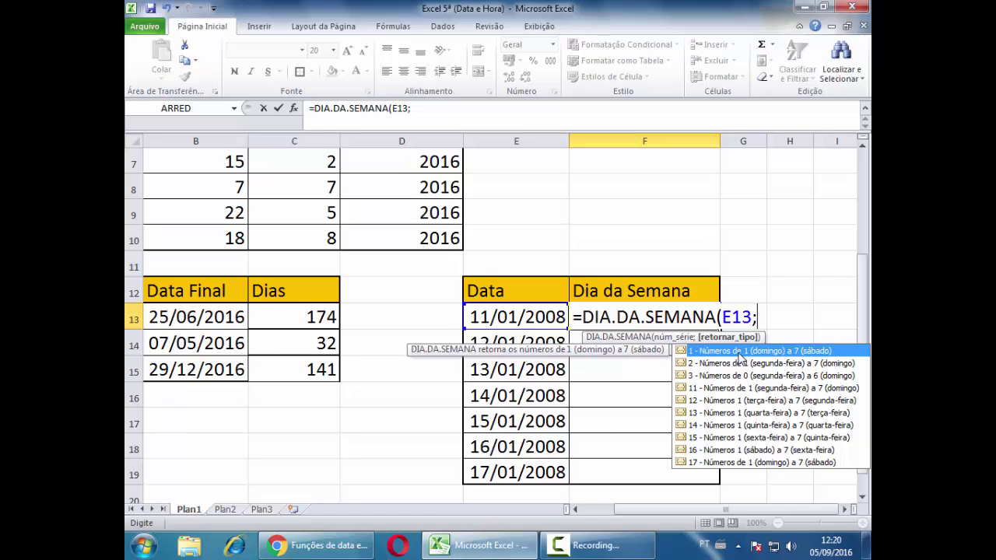
type("1)")
key("Return")
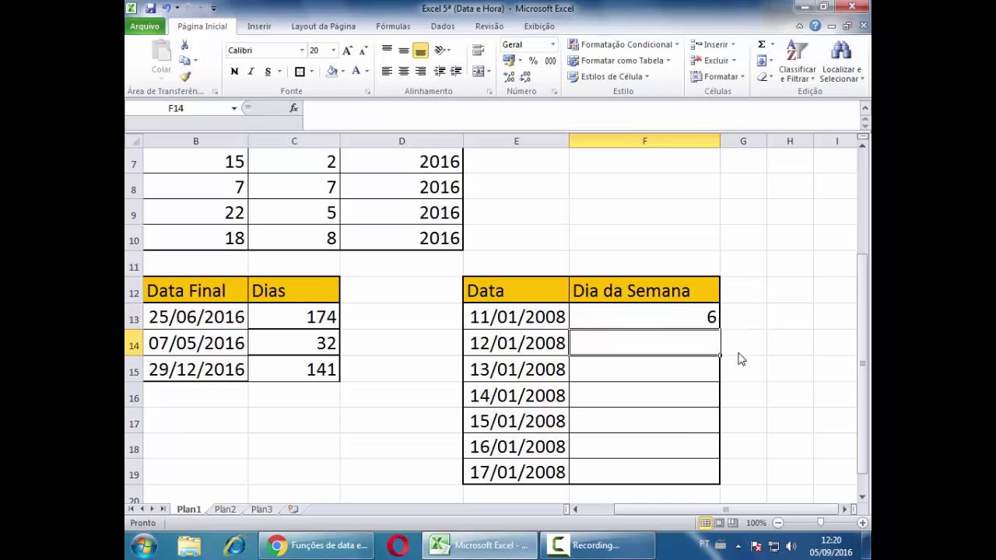
left_click(698, 309)
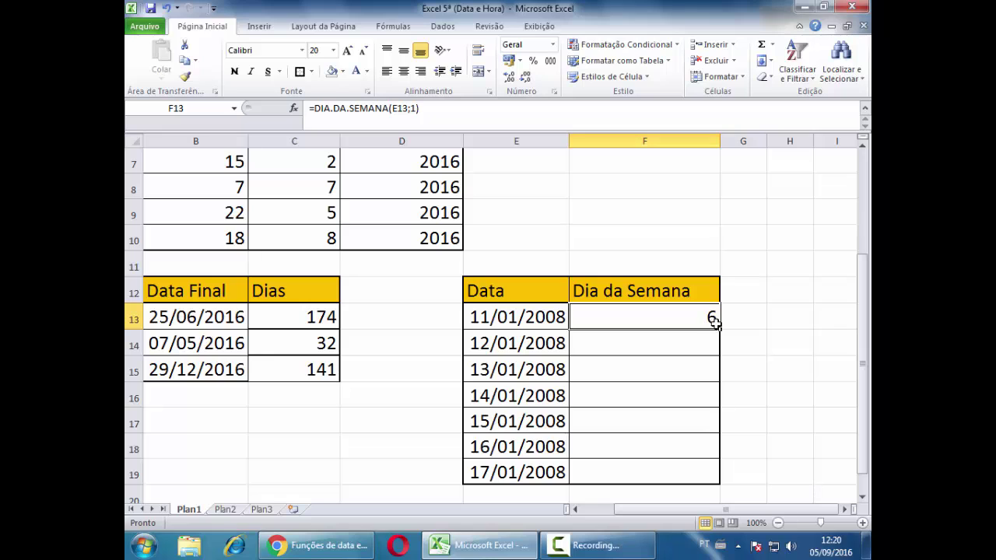
left_click_drag(722, 328, 698, 490)
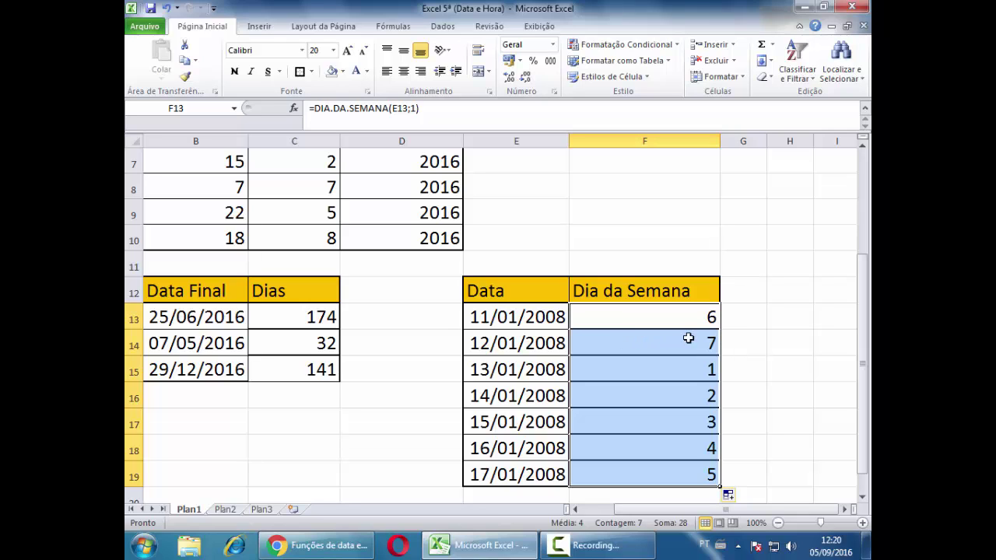
Examine the weekday number and formula for each date in F13:F19
left_click(687, 365)
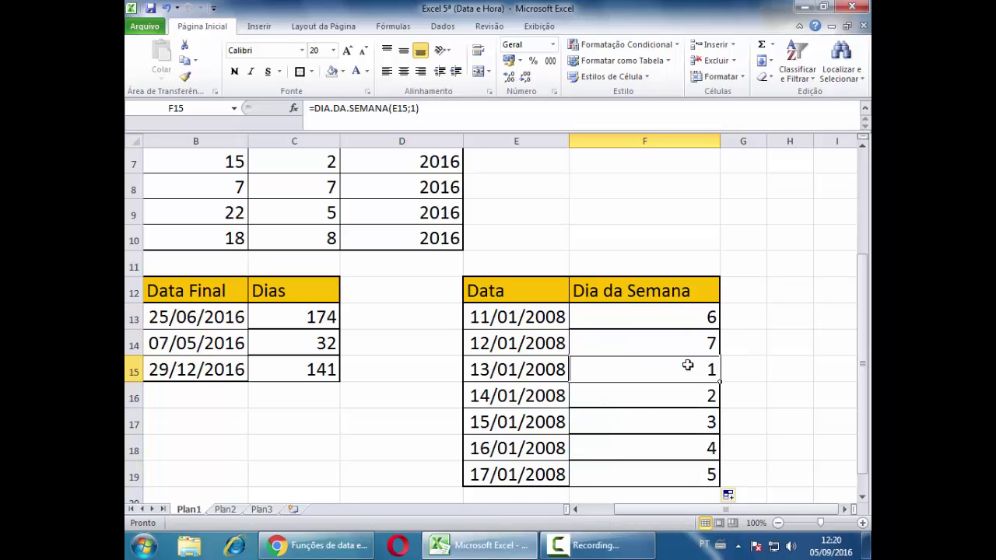
left_click(687, 318)
left_click(688, 346)
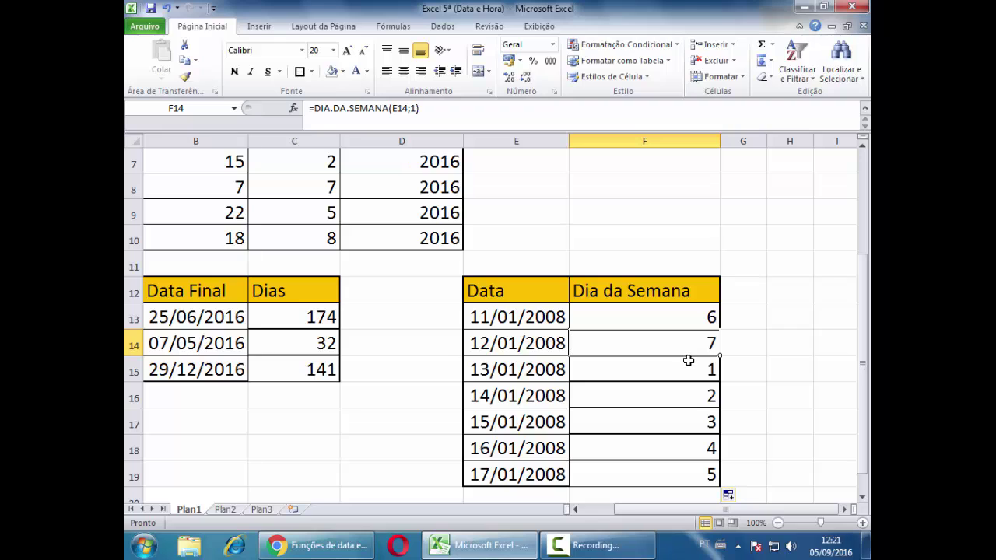
left_click(688, 365)
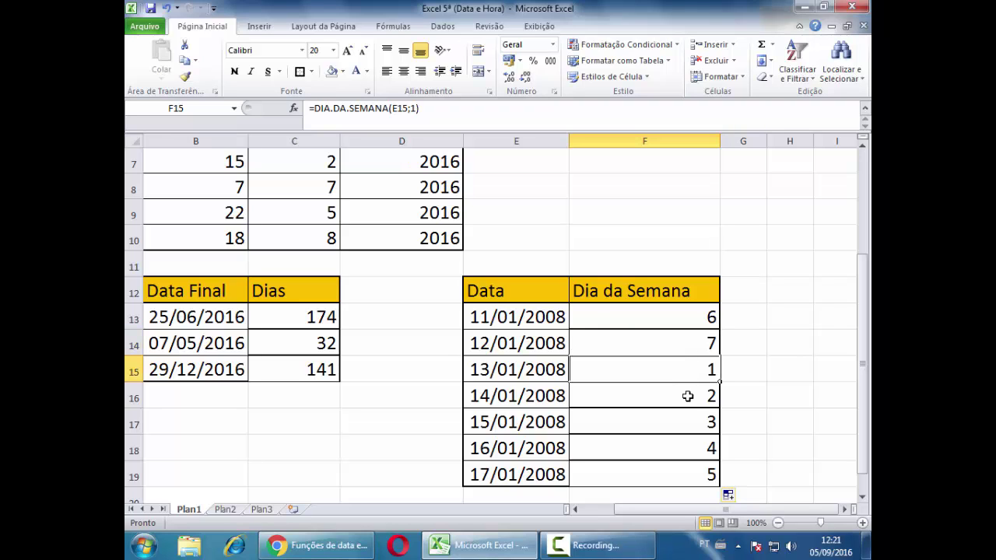
left_click(688, 396)
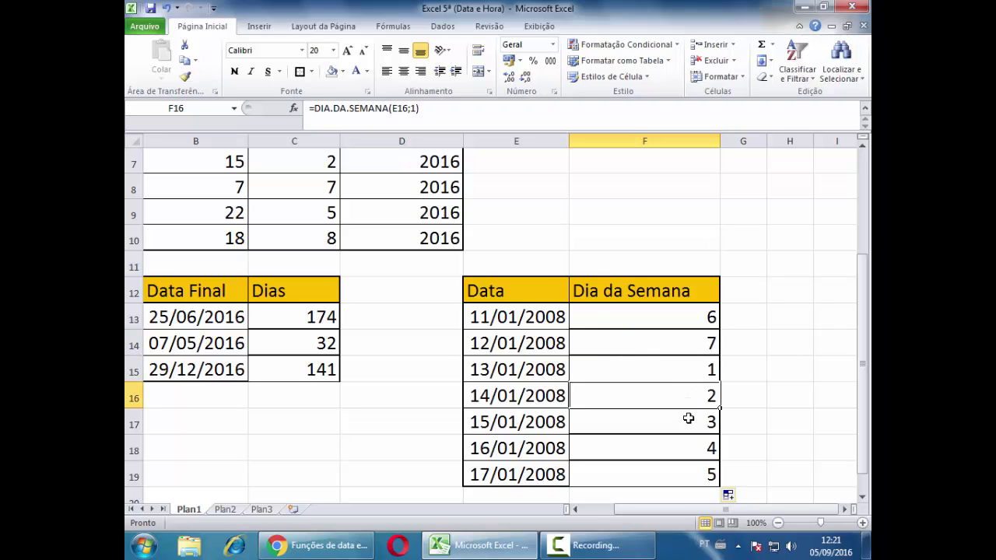
left_click(690, 420)
left_click(689, 448)
left_click(683, 462)
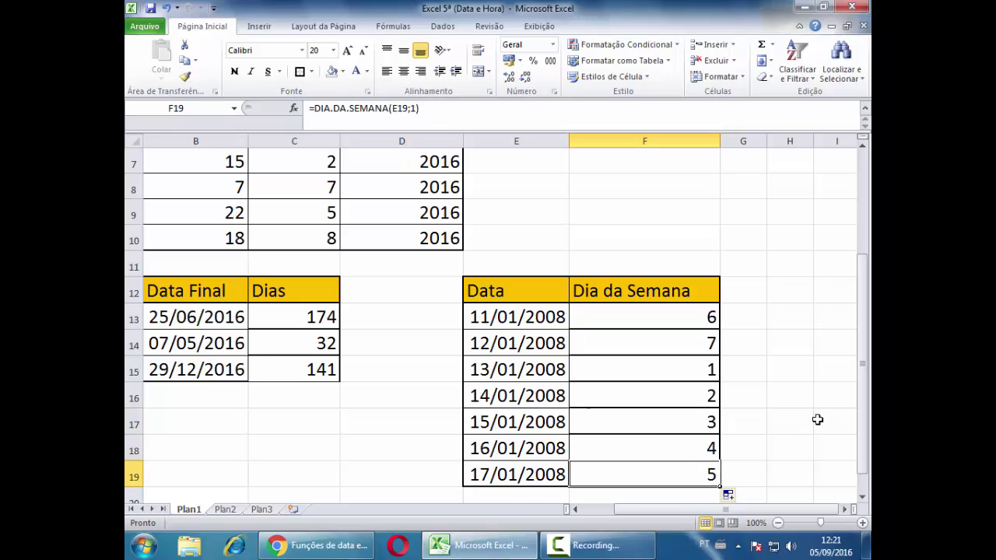
left_click(818, 418)
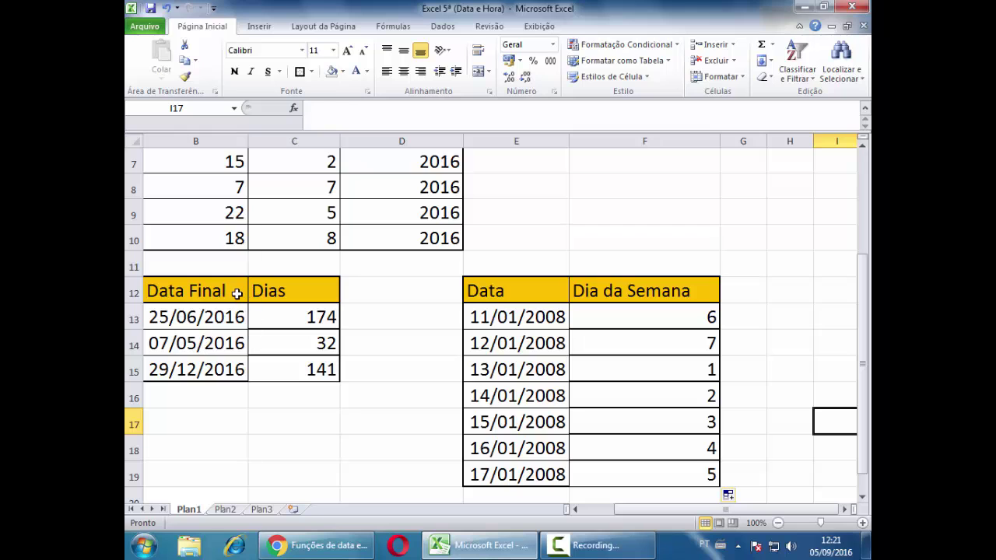
Apply the current border style to B12:C15 and to the weekday data E13:F19, leaving both ranges deselected
left_click_drag(240, 291, 300, 370)
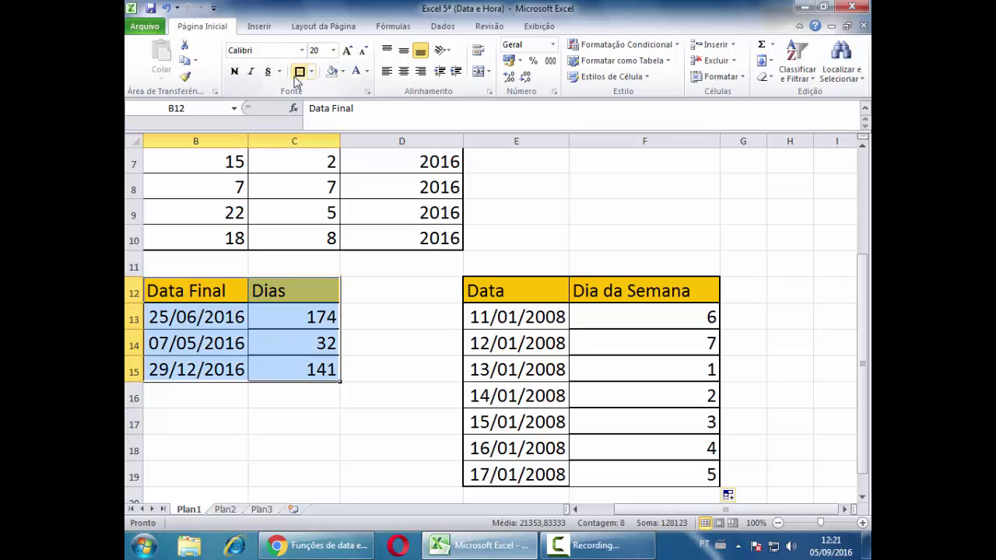
left_click(407, 421)
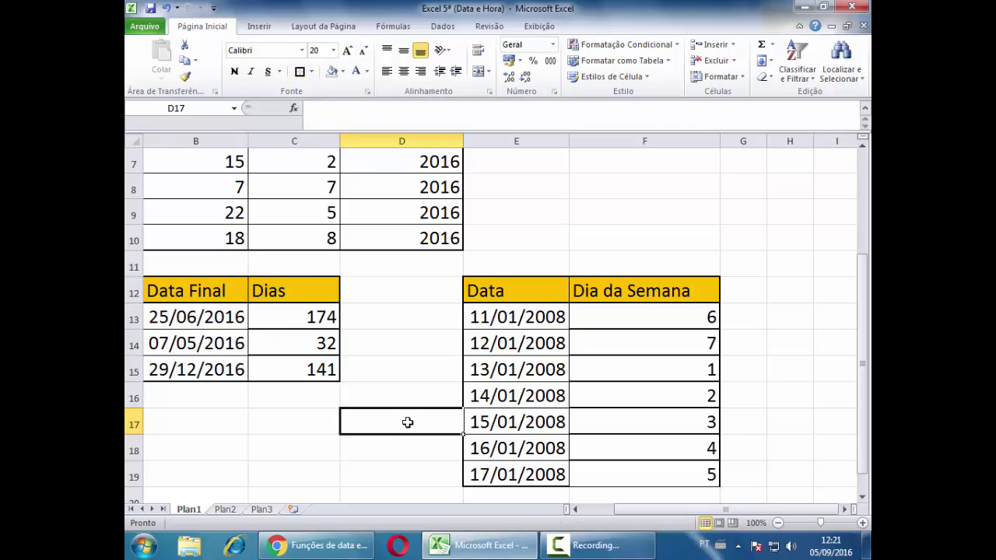
scroll(407, 422, "up", 2)
scroll(363, 249, "down", 1)
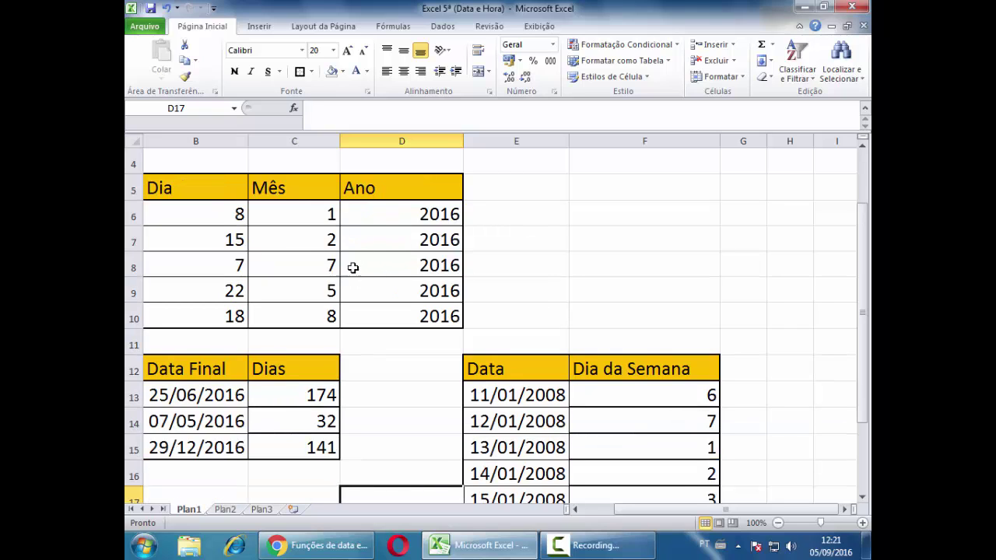
scroll(343, 302, "down", 2)
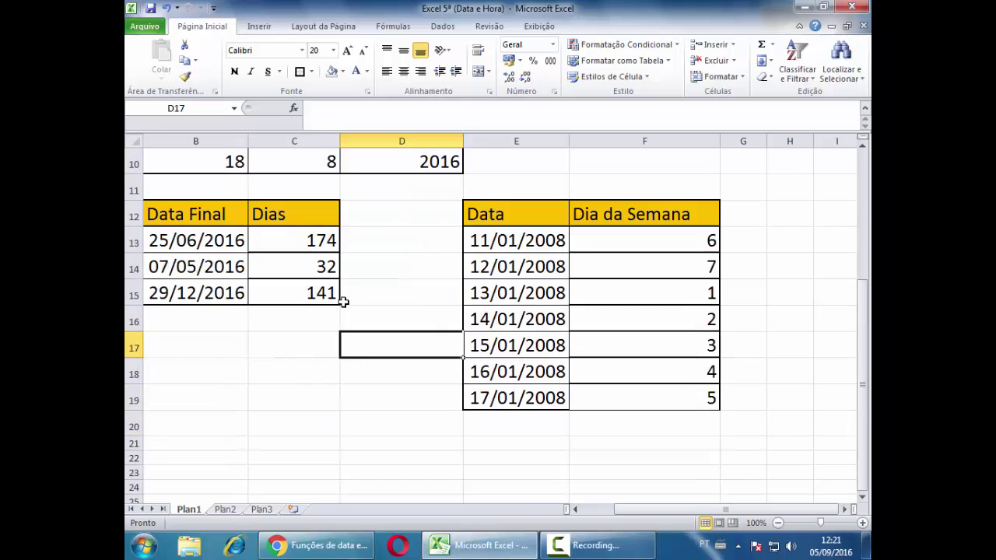
left_click_drag(526, 246, 618, 399)
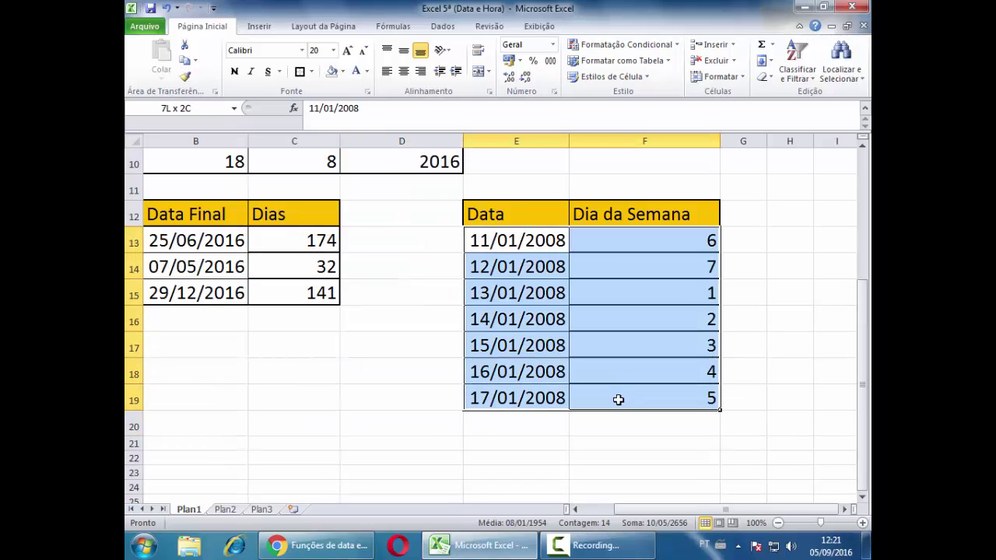
left_click(302, 74)
left_click(382, 291)
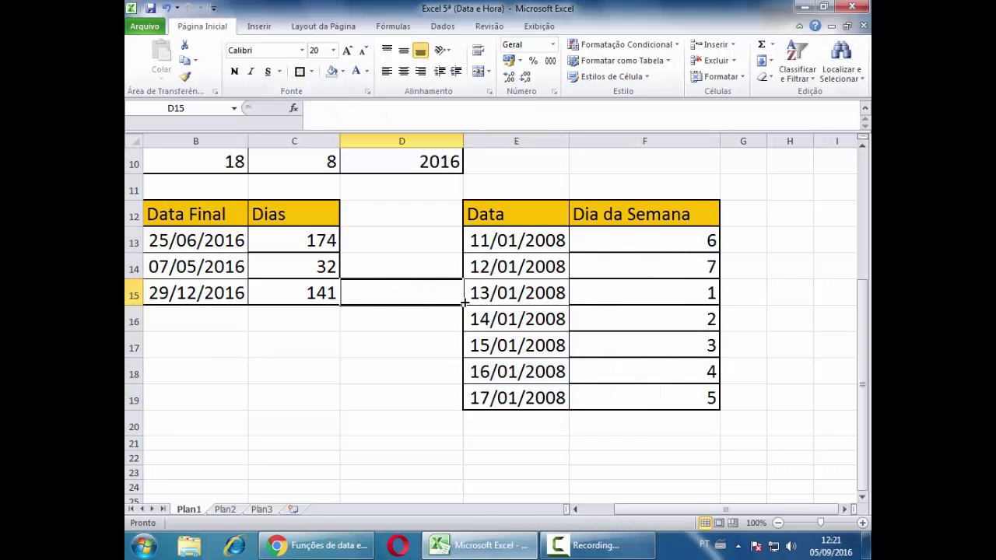
left_click(294, 418)
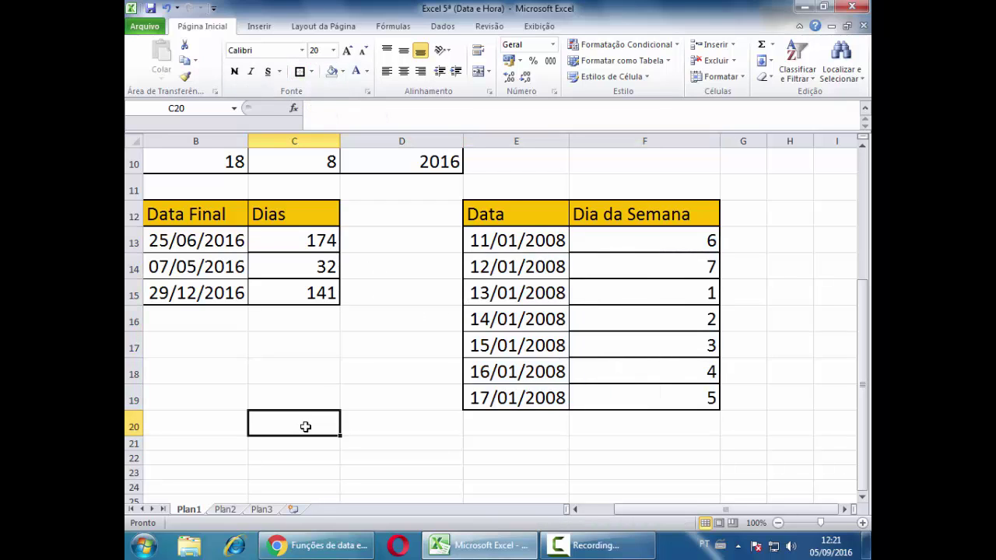
On sheet Plan2, set the font size of A1:H16 to 16 and widen column D to fit the Quantidade heading
left_click(226, 510)
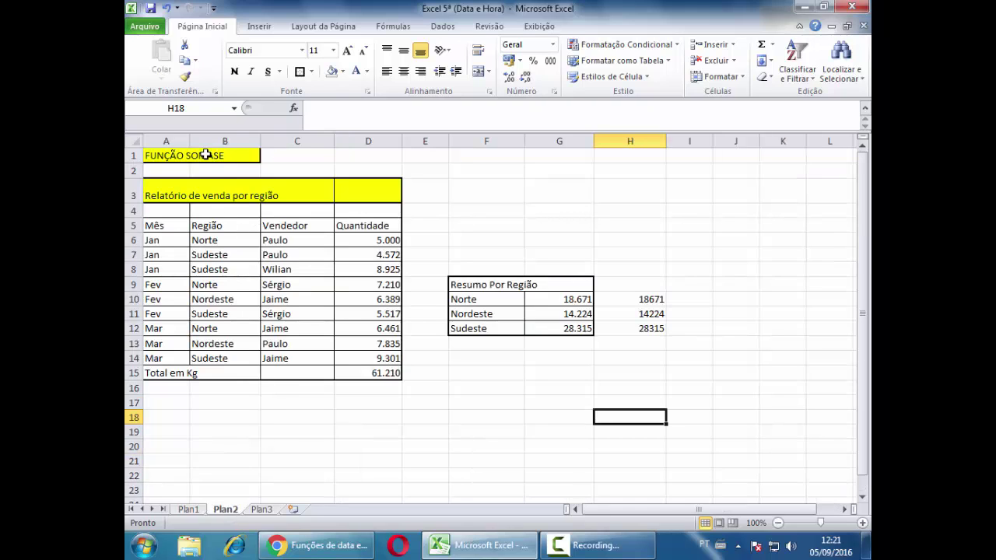
left_click_drag(205, 155, 324, 282)
left_click(489, 417)
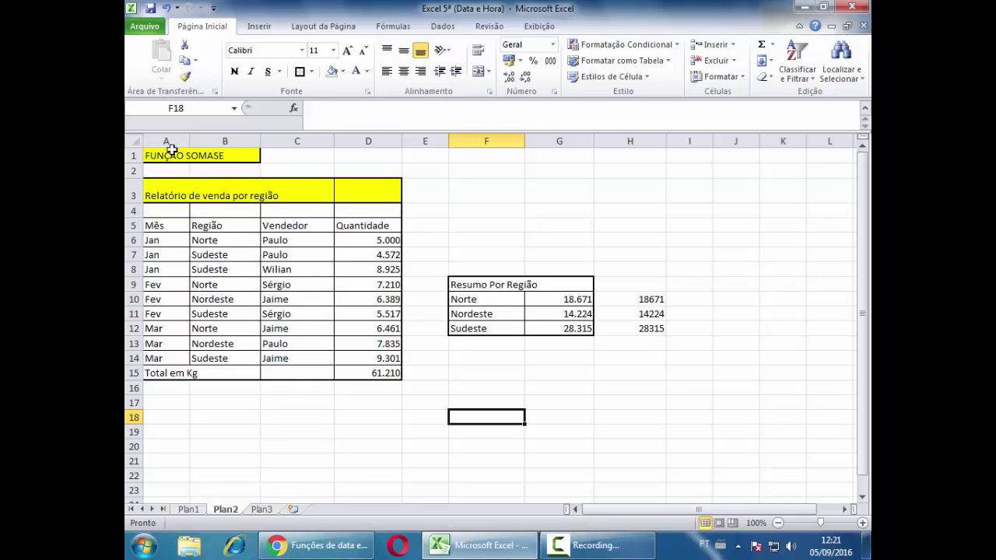
left_click_drag(172, 157, 623, 395)
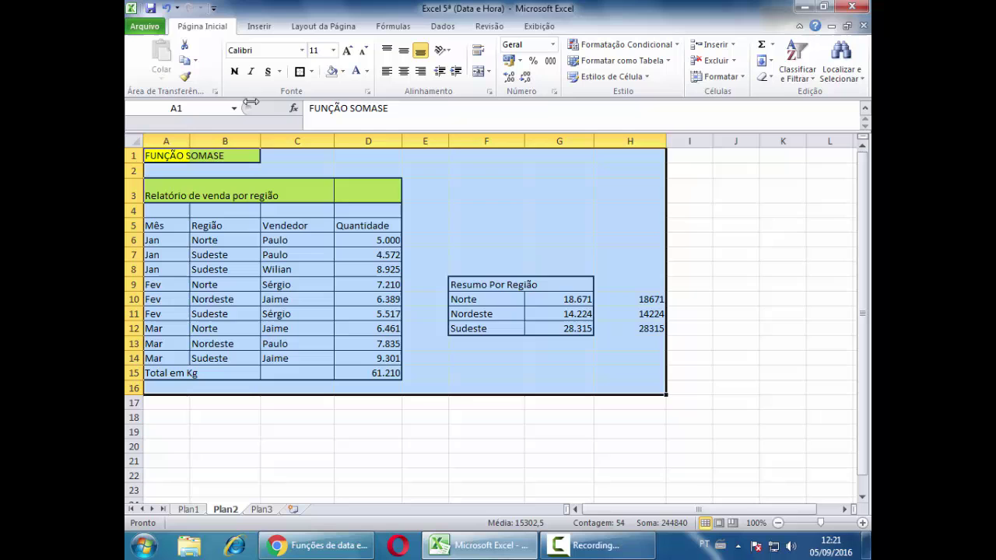
left_click(333, 50)
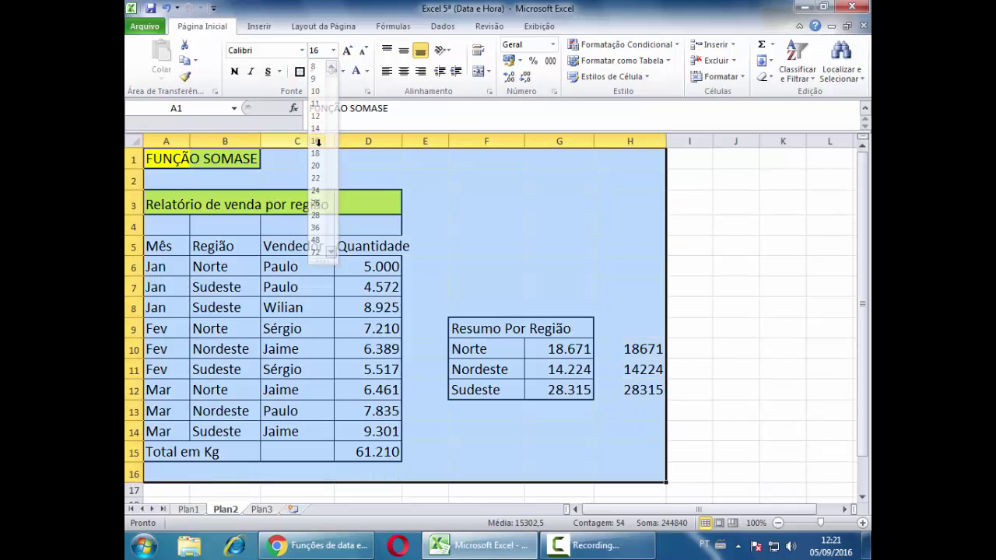
left_click(315, 142)
left_click(513, 223)
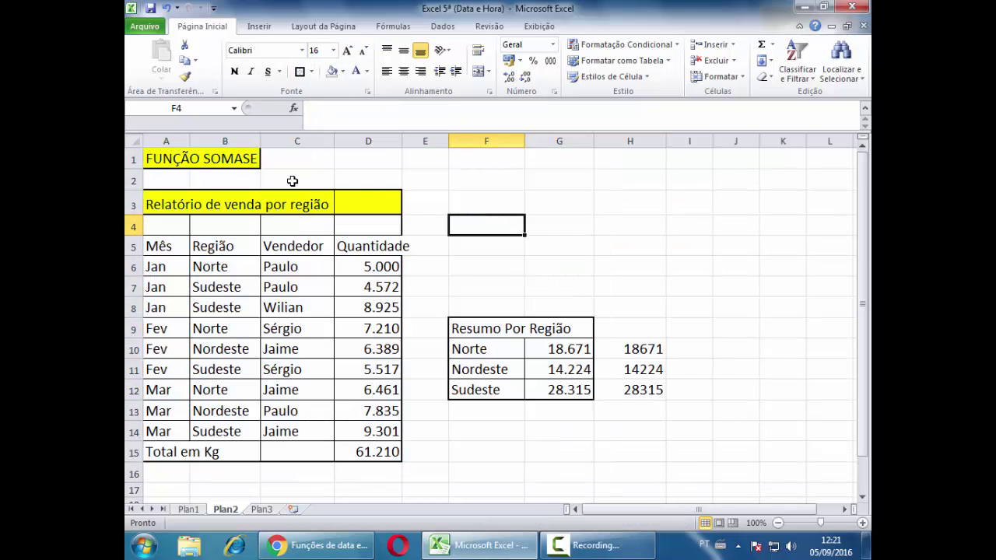
left_click_drag(401, 141, 422, 161)
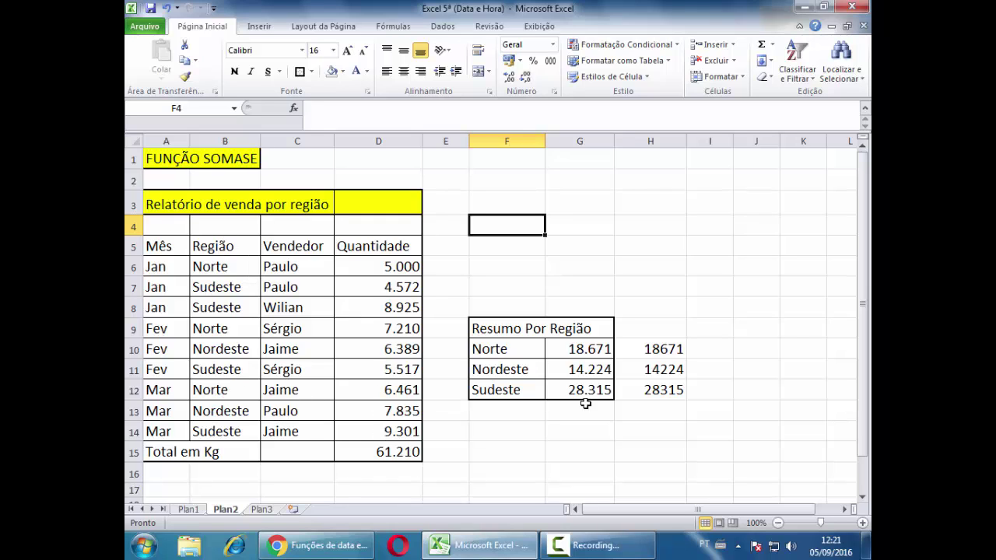
Clear the regional totals in G10:G12 of the Resumo Por Região table and widen column G
left_click_drag(584, 348, 583, 389)
key("Delete")
left_click(583, 447)
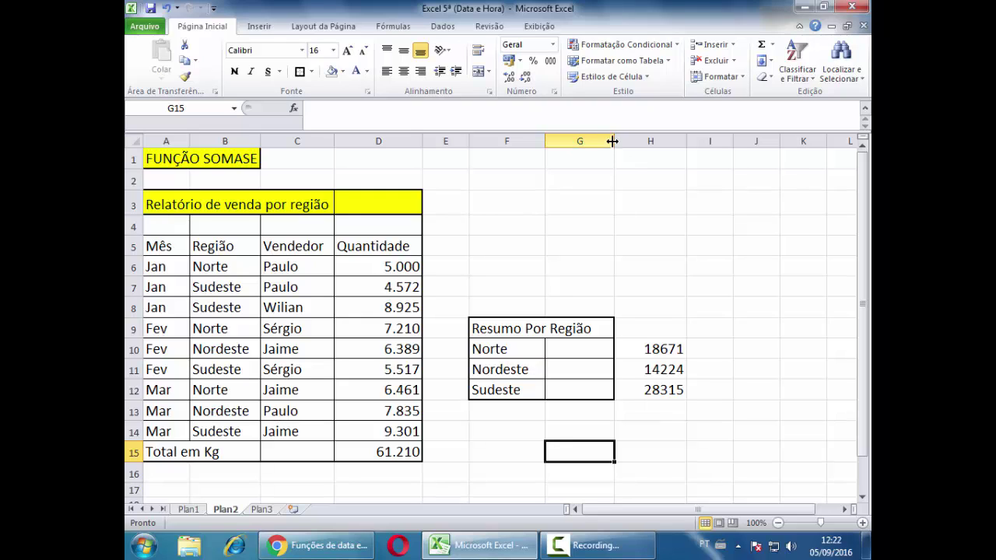
left_click_drag(614, 140, 638, 162)
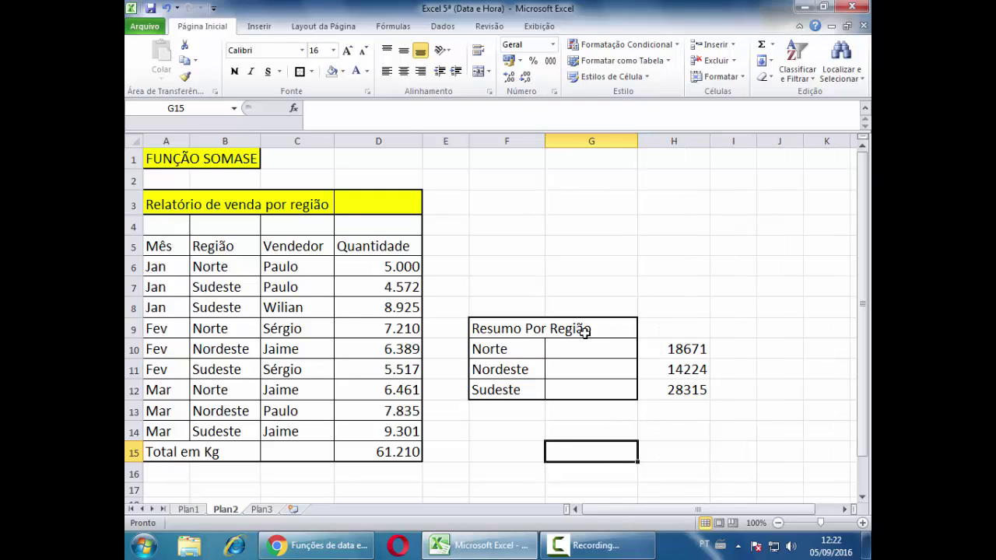
Write the formula =somase(B6:B14;F10;D6:D14) in G10 beside Norte, leaving the cell in edit mode
left_click(506, 347)
left_click(511, 369)
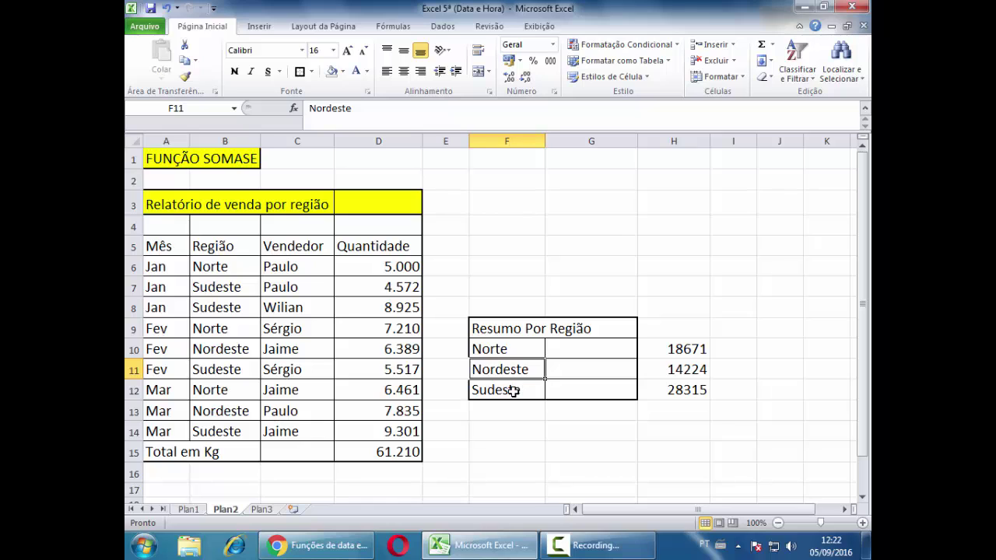
left_click(514, 390)
left_click(586, 348)
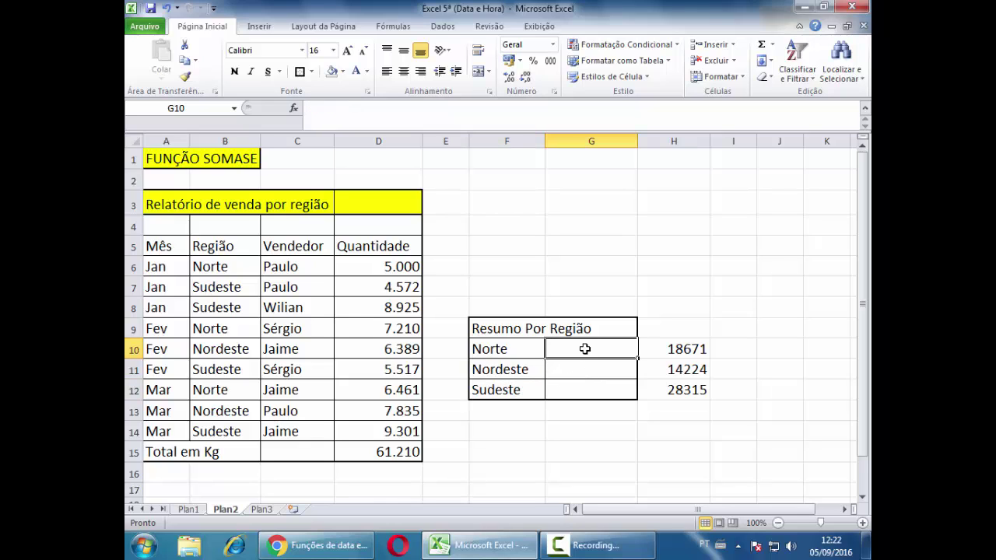
type("=so")
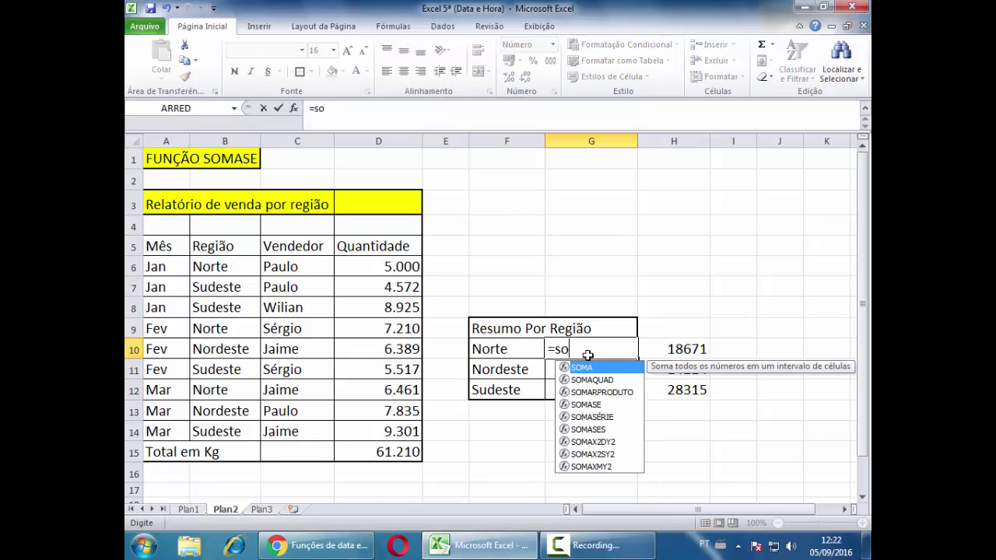
type("mase")
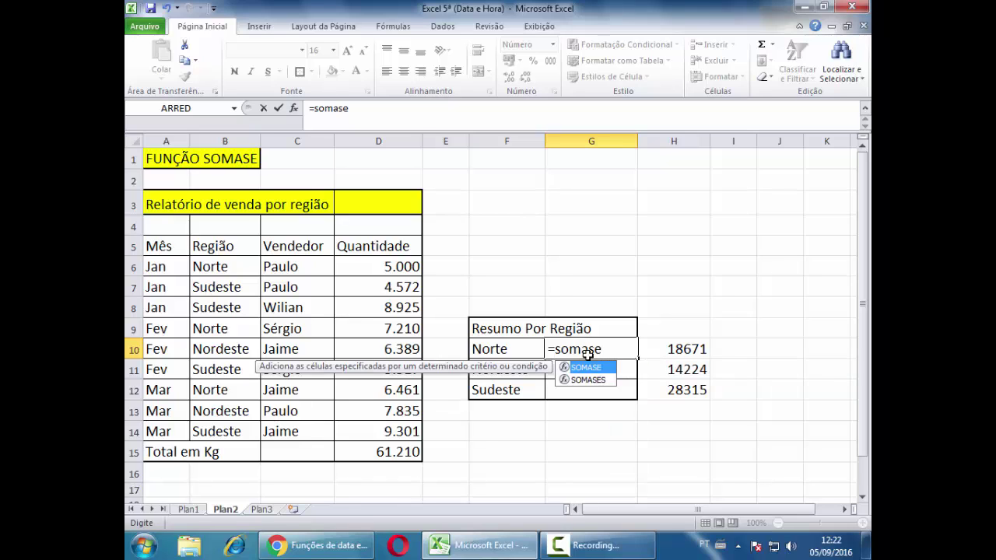
type("(")
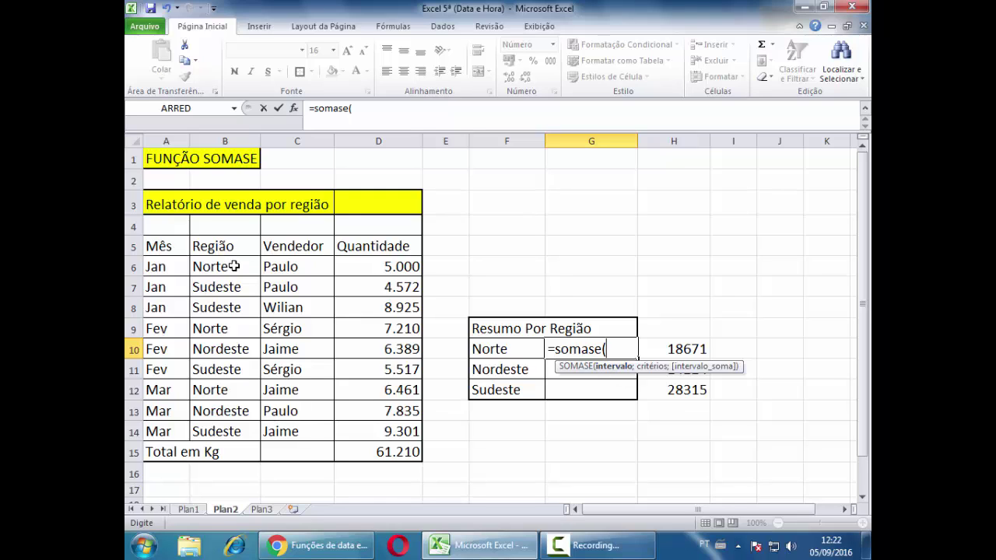
left_click_drag(234, 267, 242, 428)
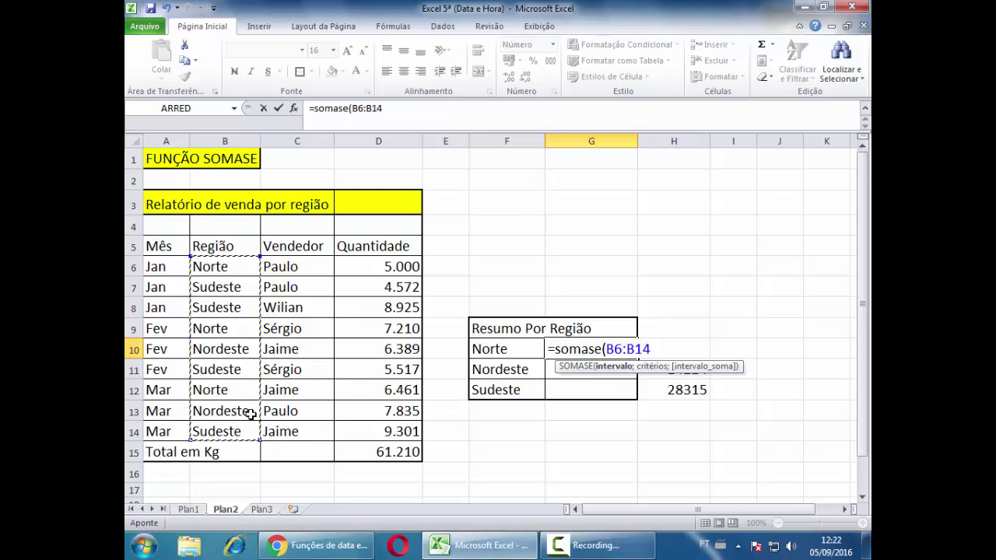
type(";")
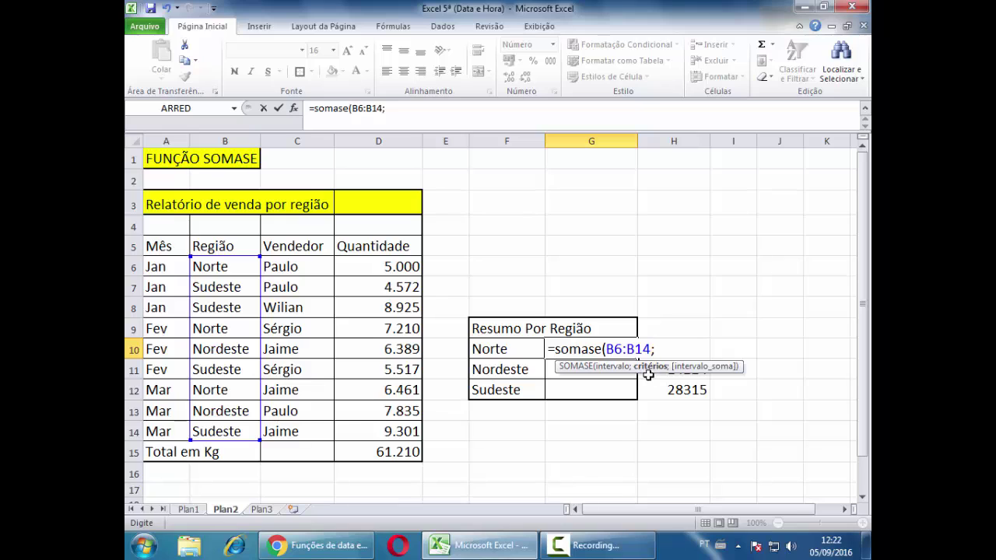
left_click(498, 350)
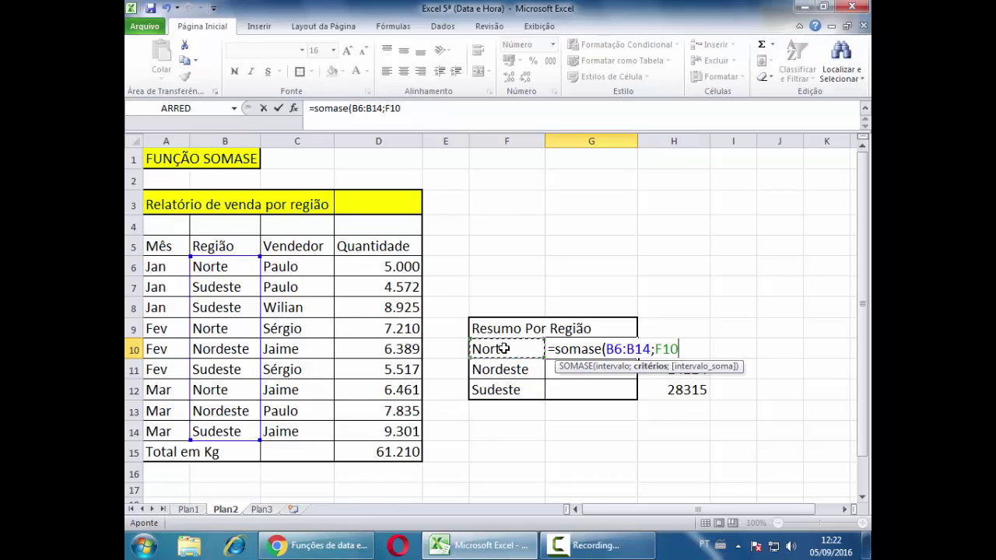
type(";")
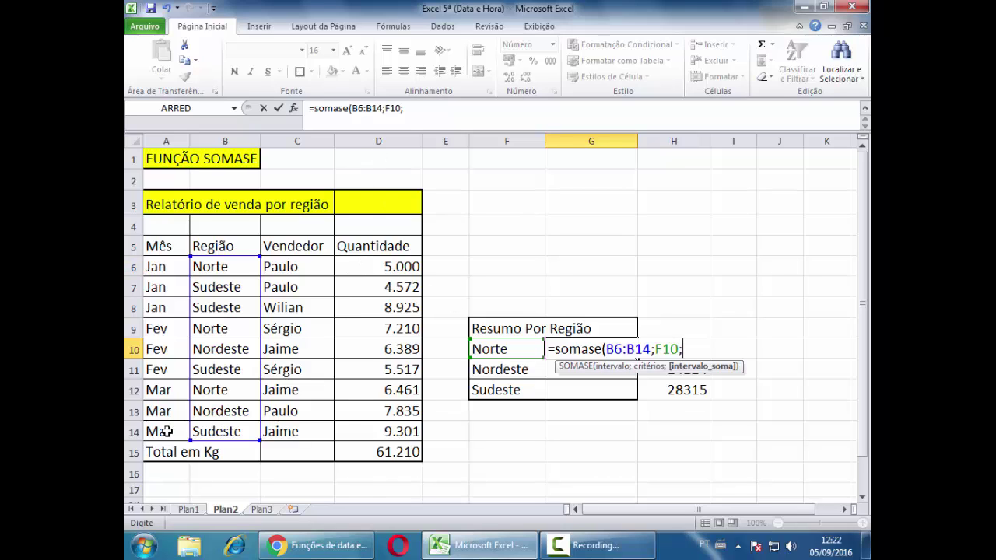
left_click_drag(372, 267, 372, 433)
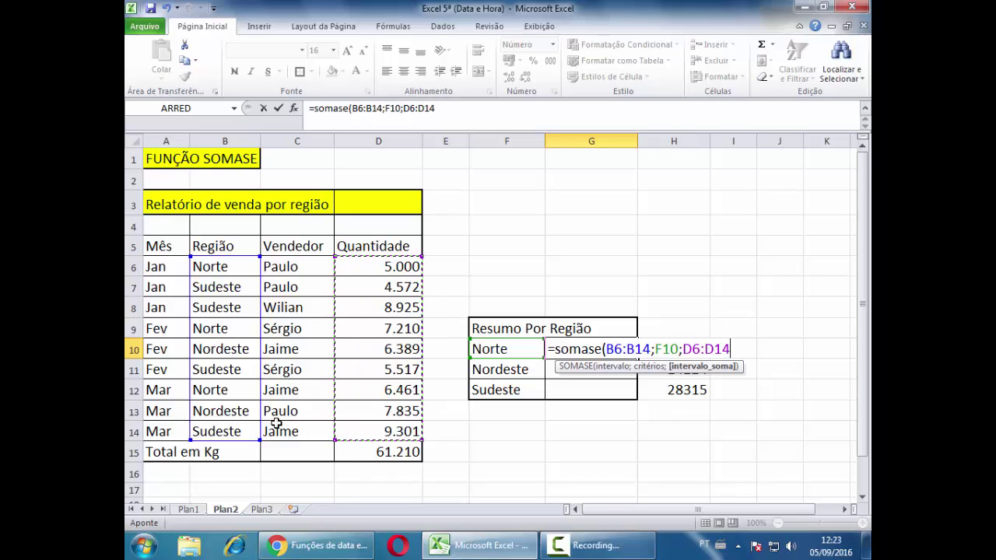
type(")")
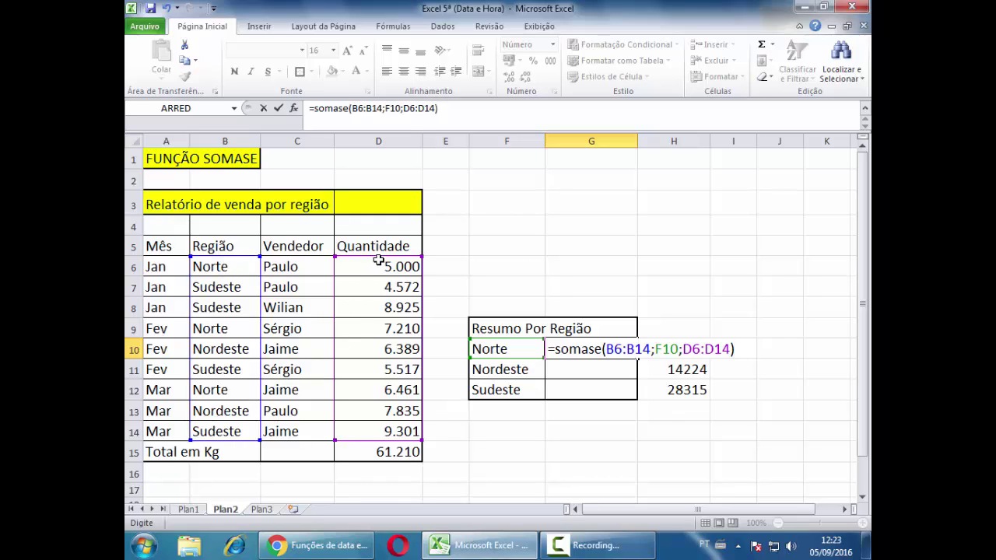
Make both ranges in the G10 formula absolute, as $B$6:$B$14 and $D$6:$D$14, and commit it
left_click(614, 349)
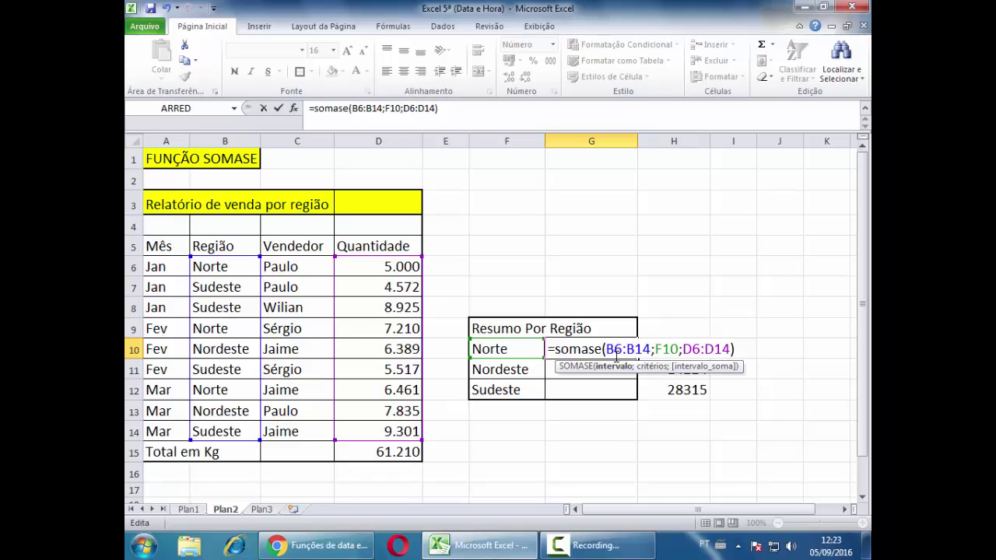
key("F4")
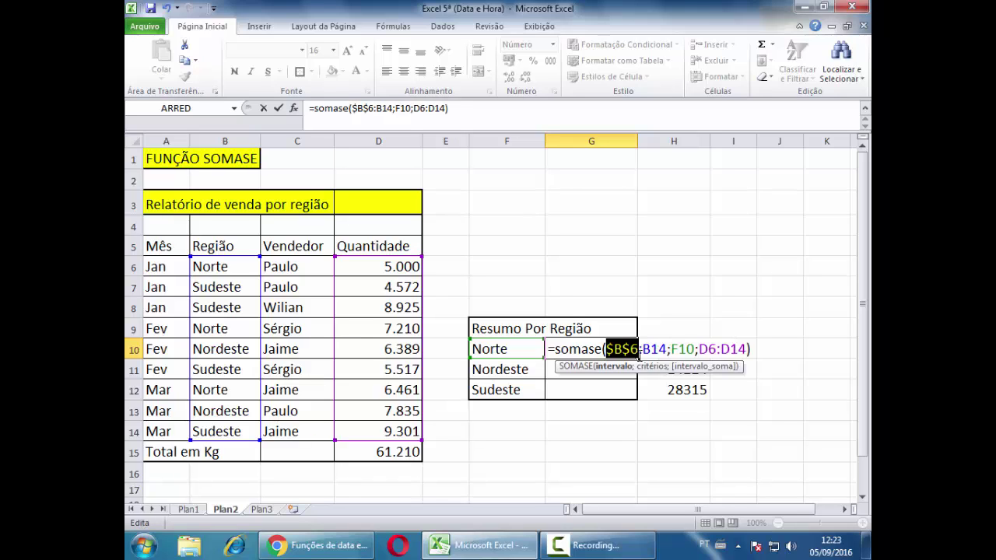
left_click(654, 349)
key("F4")
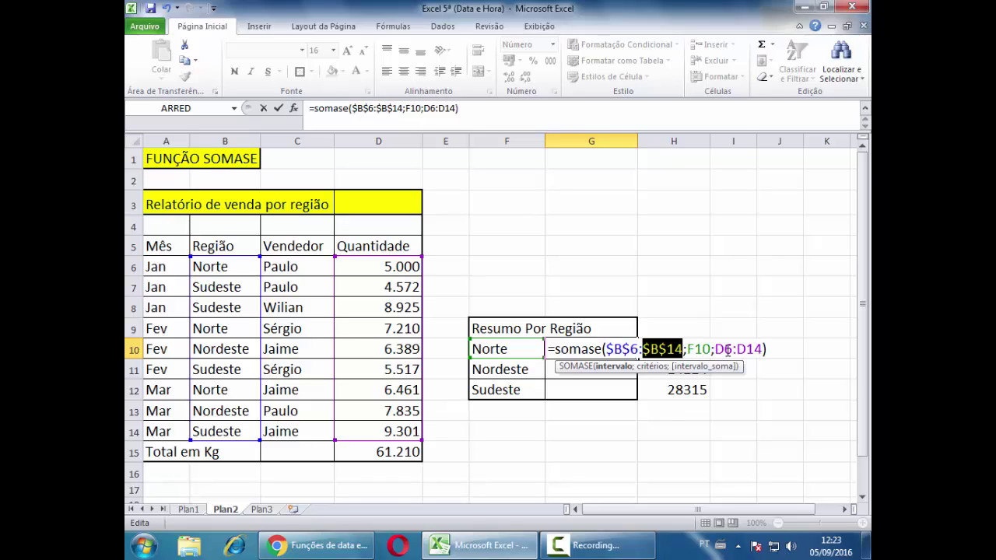
left_click(730, 349)
key("F4")
left_click(761, 349)
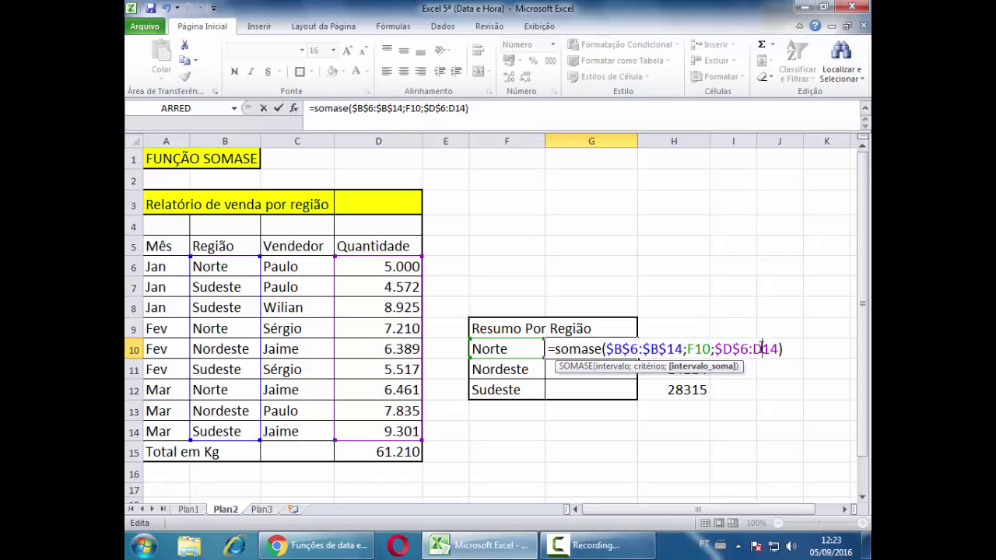
key("F4")
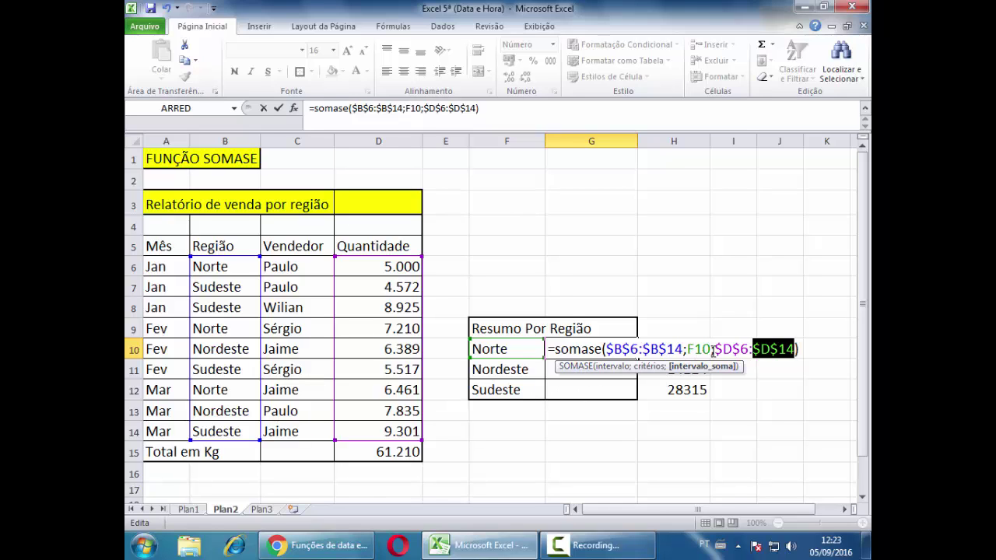
key("Return")
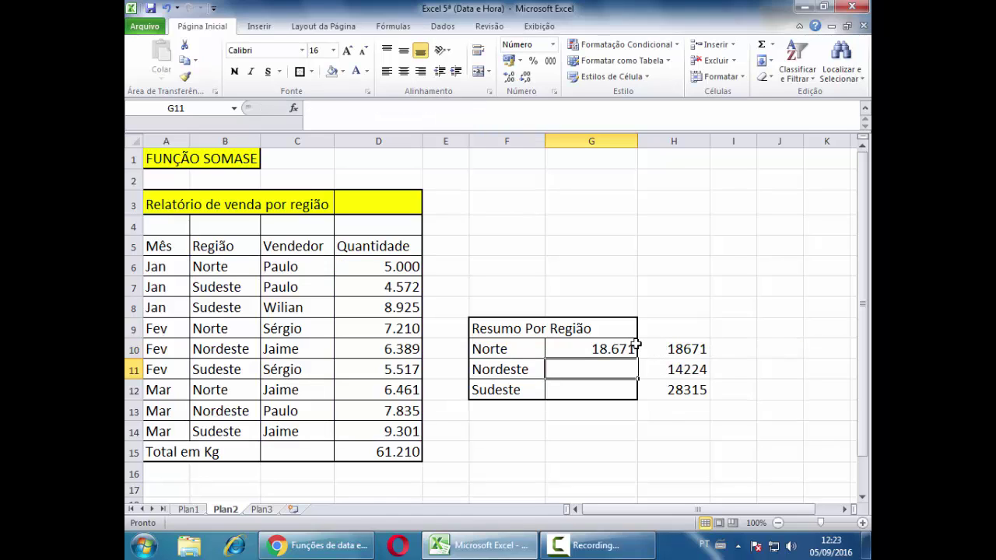
Copy the SOMASE formula from G10 down through G12 for Nordeste and Sudeste
left_click(632, 347)
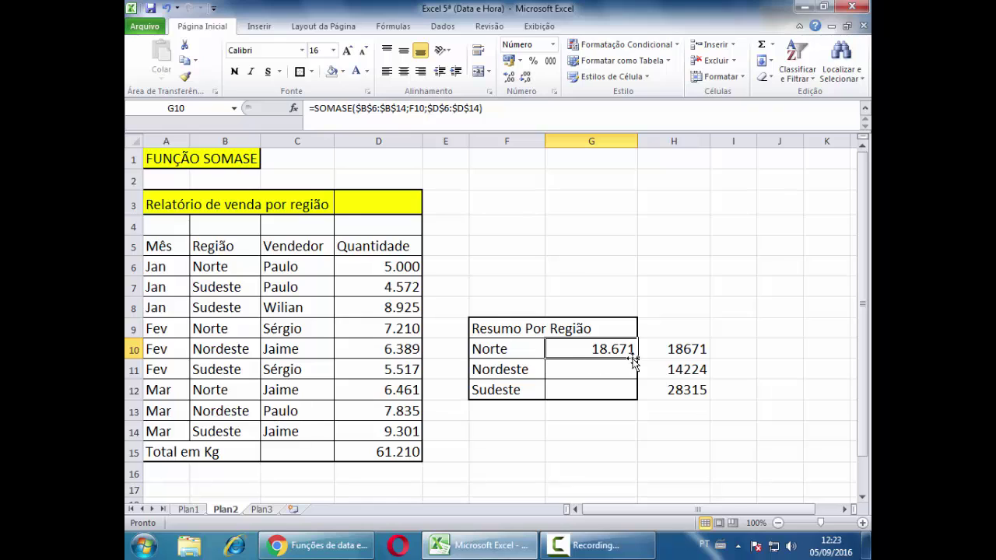
left_click_drag(637, 359, 631, 393)
left_click(609, 437)
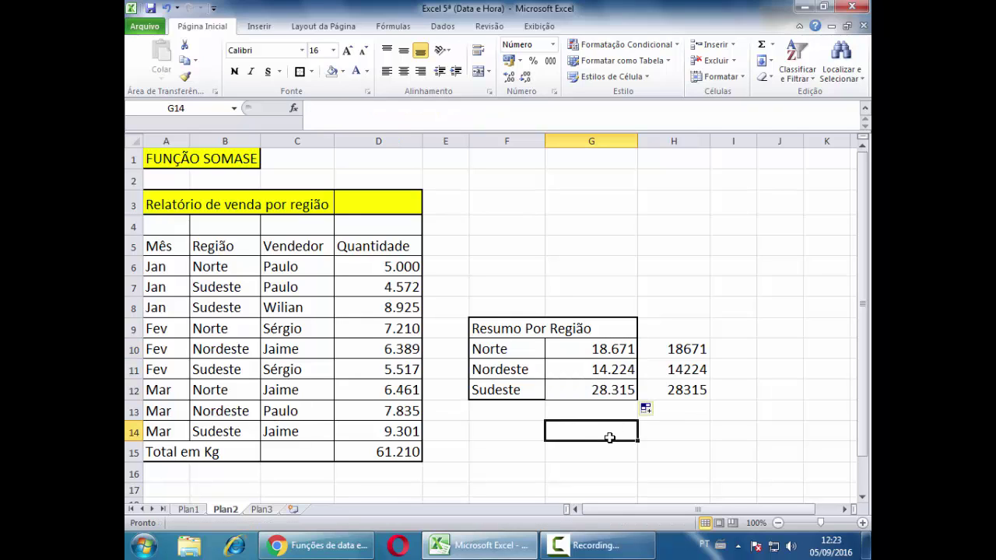
Inspect the criteria and range references in the copied SOMASE formulas in G11 and G12
left_click(583, 370)
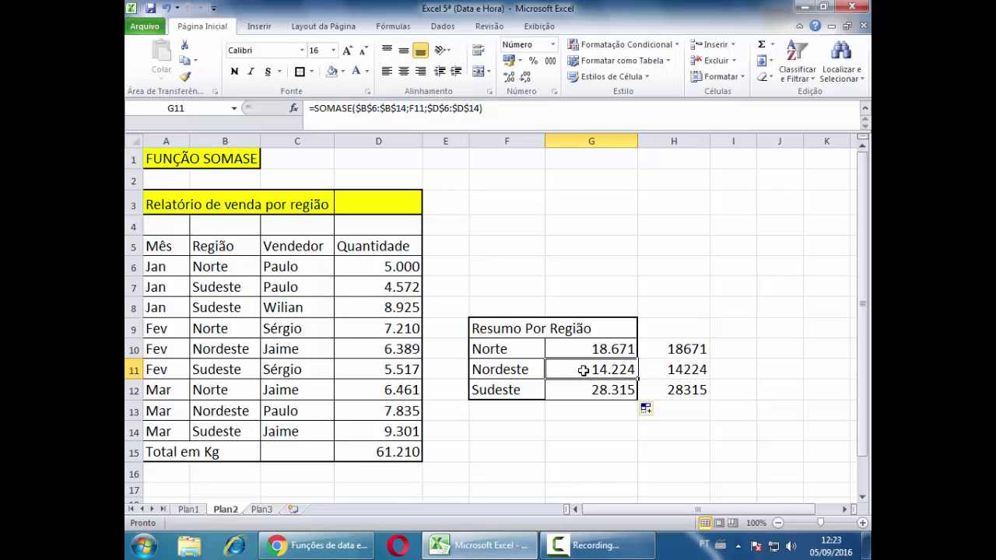
double_click(583, 370)
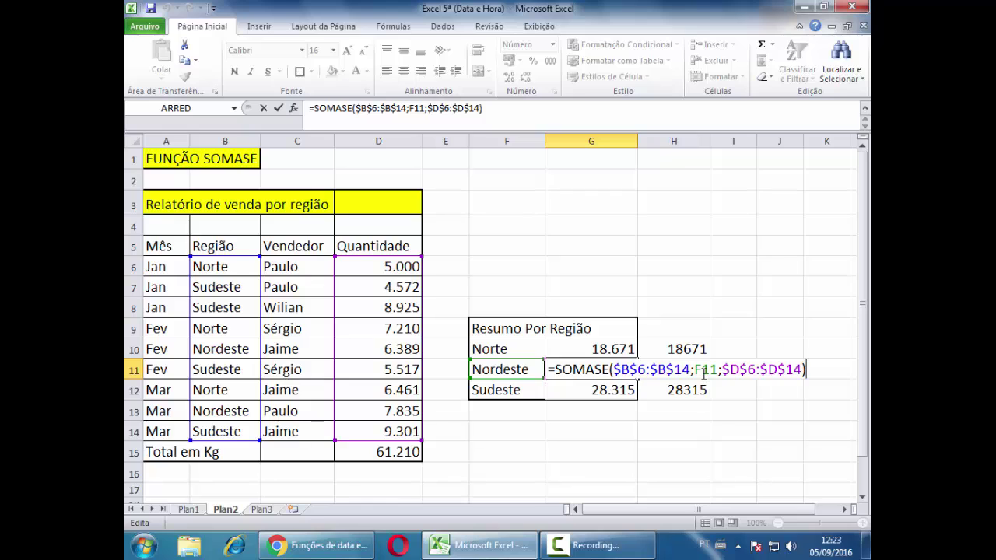
key("Return")
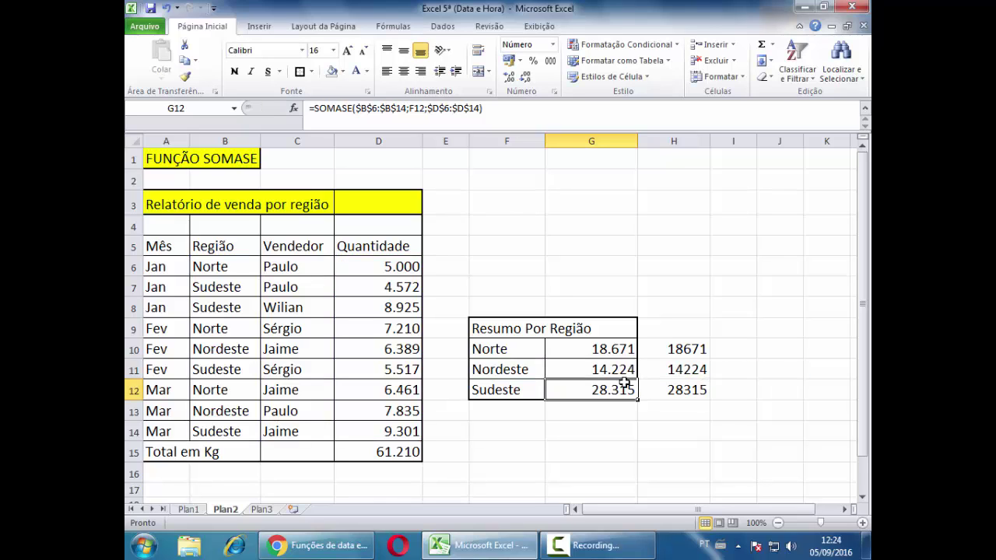
double_click(625, 383)
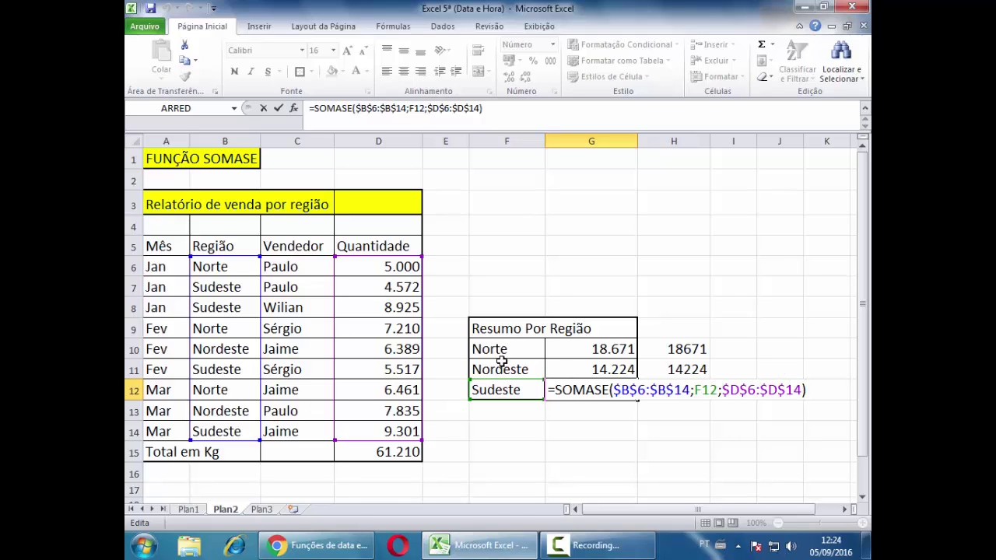
key("Return")
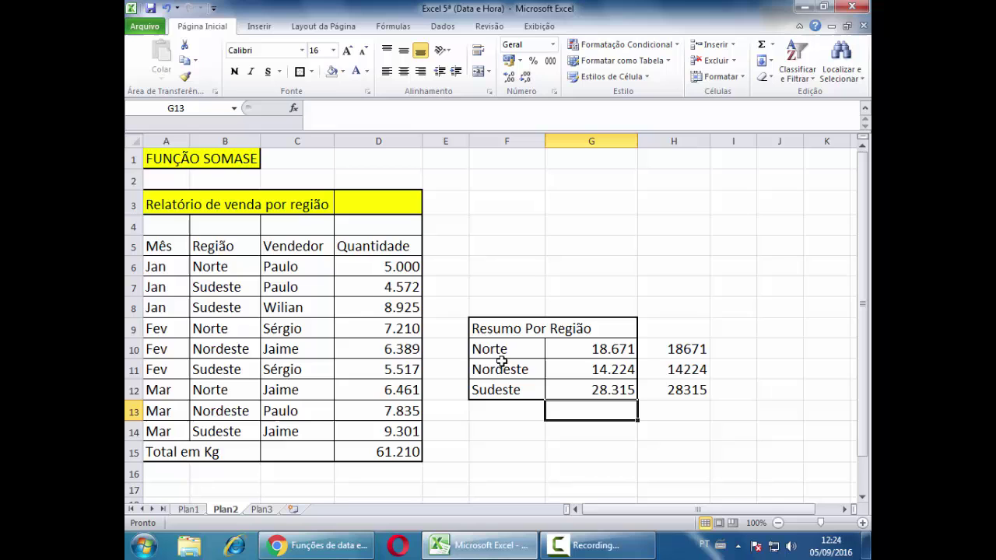
left_click(503, 444)
Review the completed date tables on sheet Plan1 and return to Plan2
left_click(189, 510)
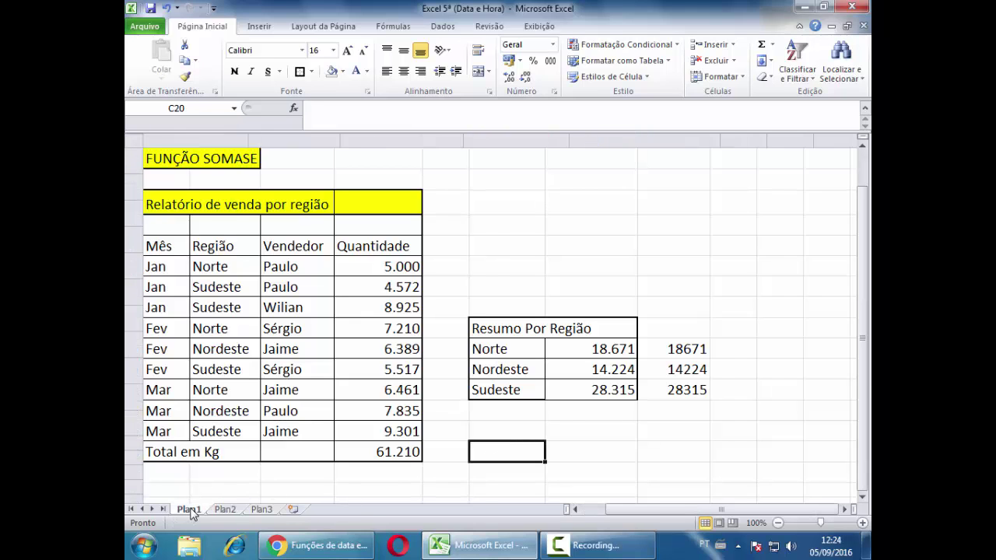
scroll(253, 388, "up", 3)
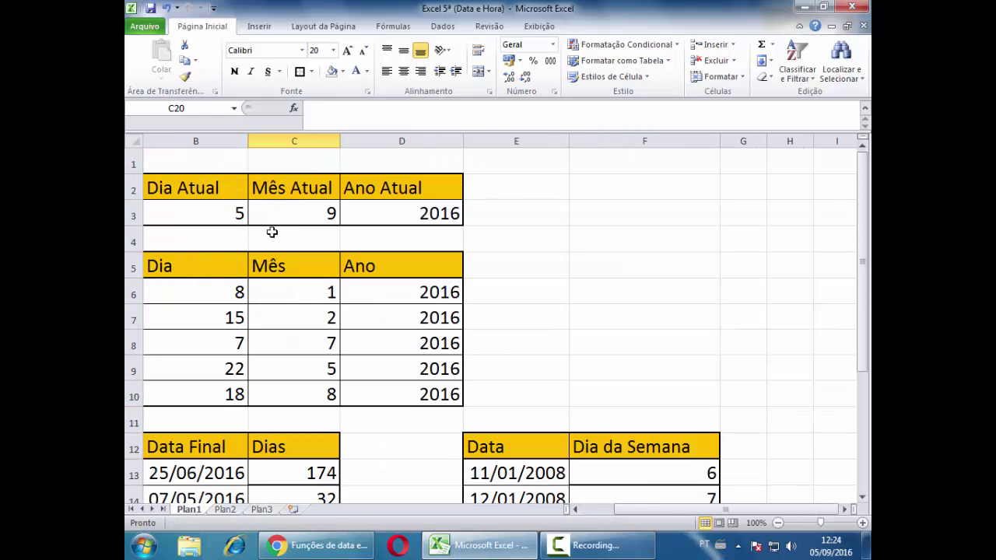
scroll(267, 234, "down", 4)
left_click(229, 510)
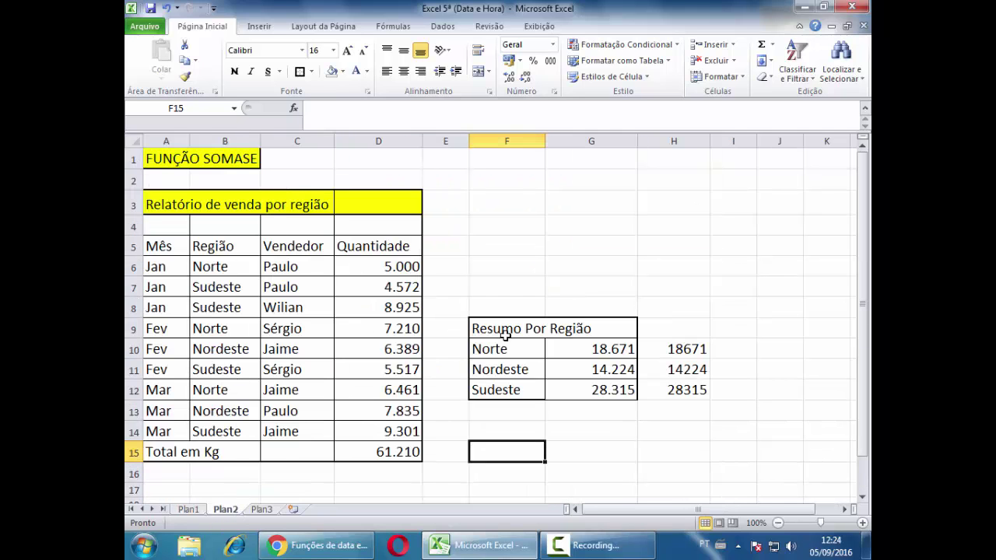
Apply the current border style to the Resumo Por Região table, range F9:G12, and deselect it
left_click_drag(509, 327, 585, 383)
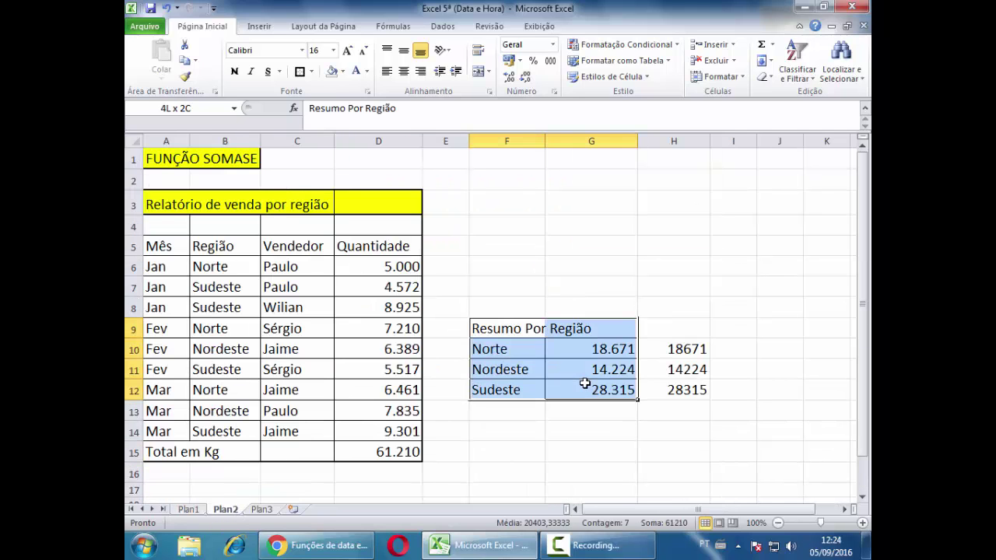
left_click(301, 72)
left_click(550, 263)
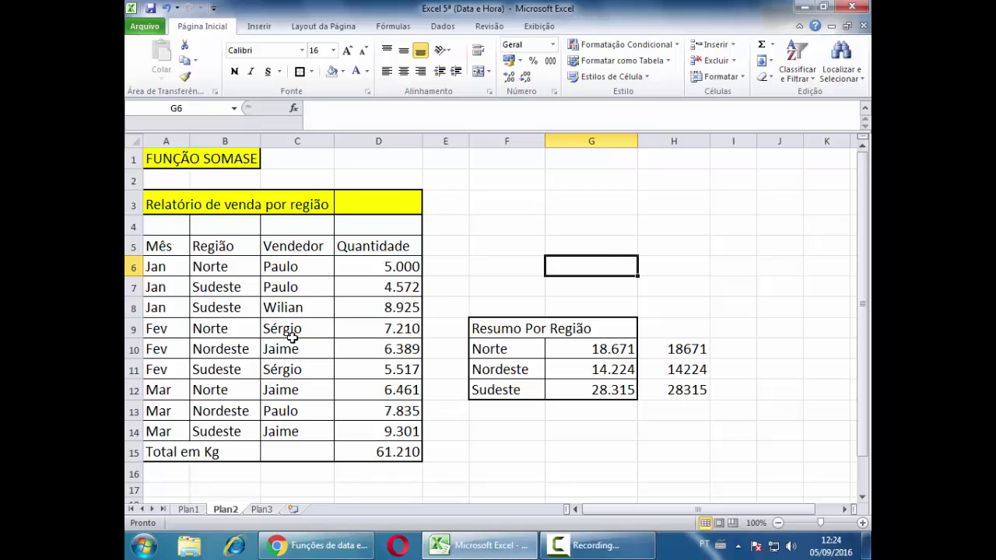
left_click(609, 549)
left_click(833, 481)
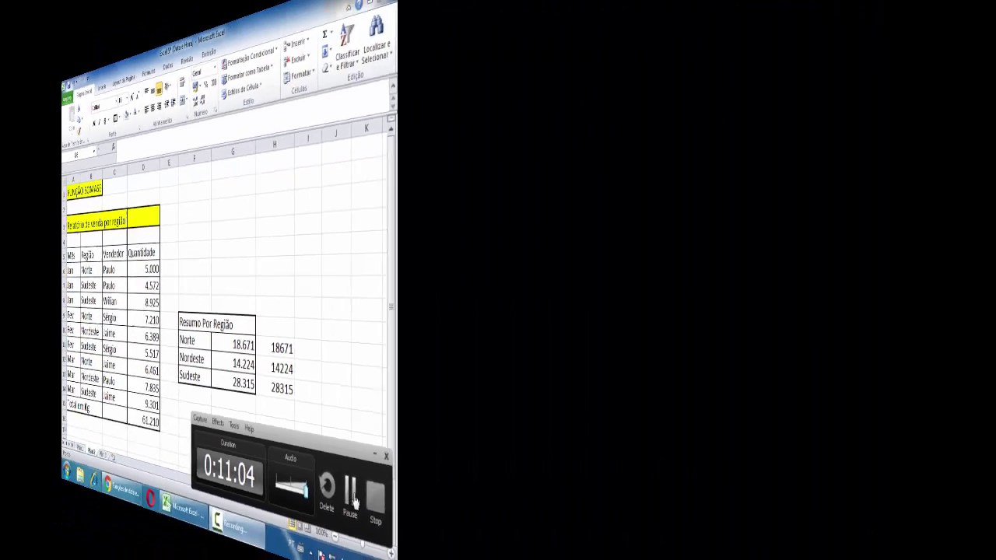